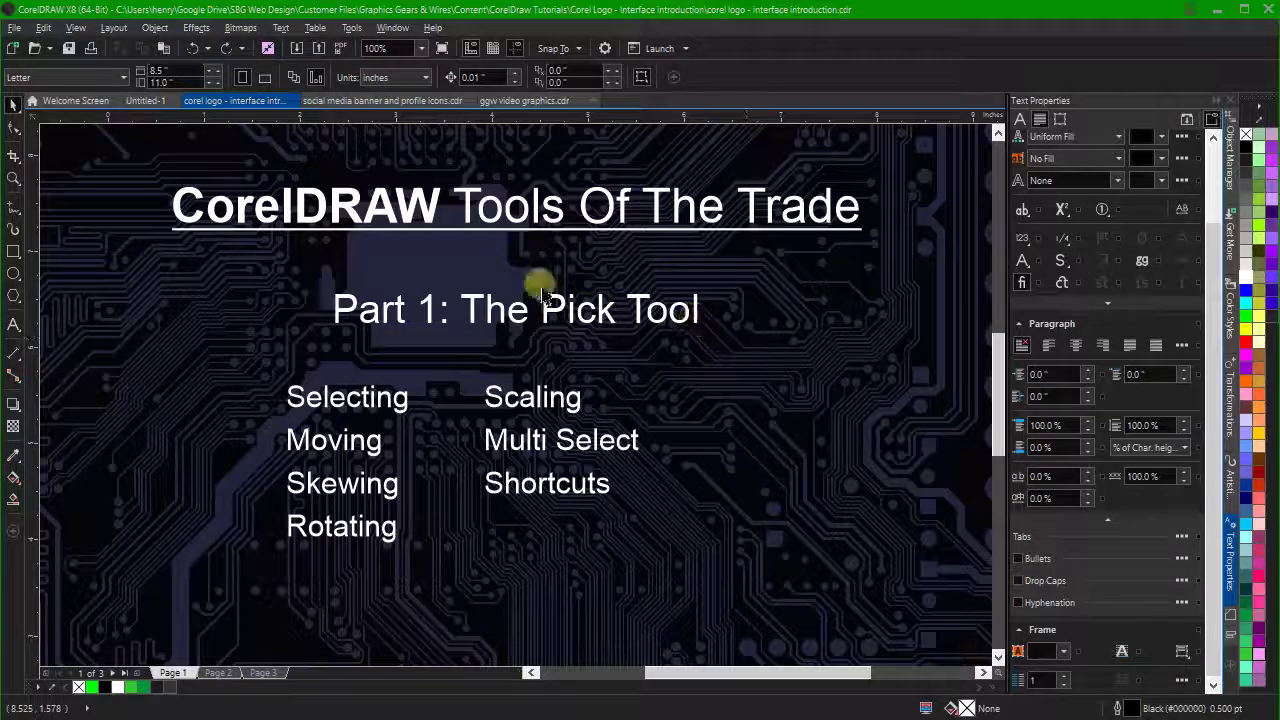
Show the Pick tool flyout variants, go to Page 2 and select the balloon's left white stripe
left_click(17, 110)
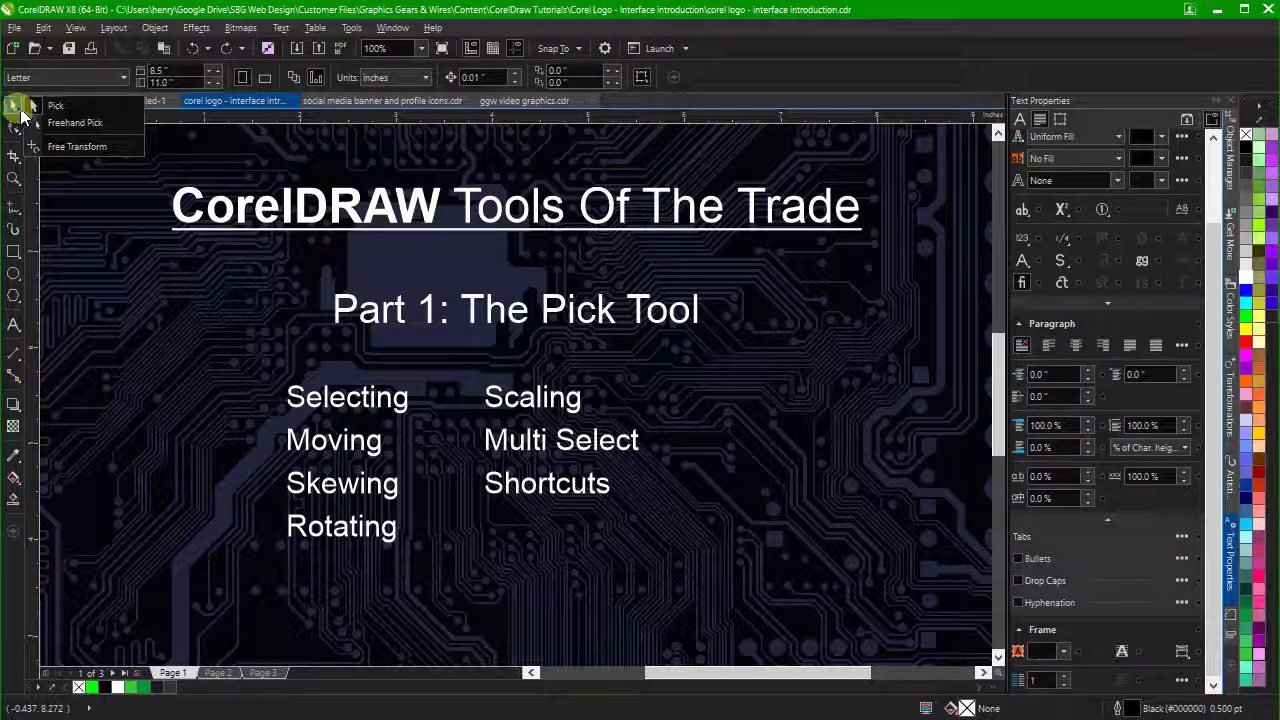
left_click(71, 104)
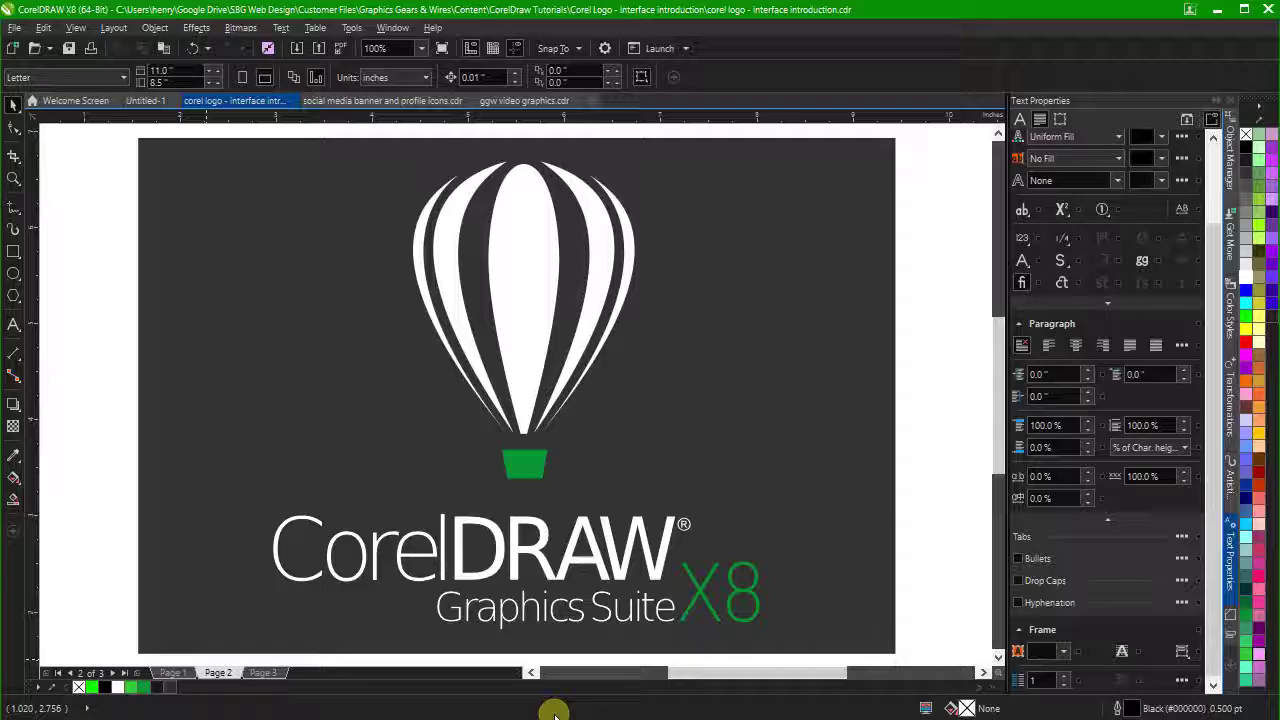
left_click(450, 219)
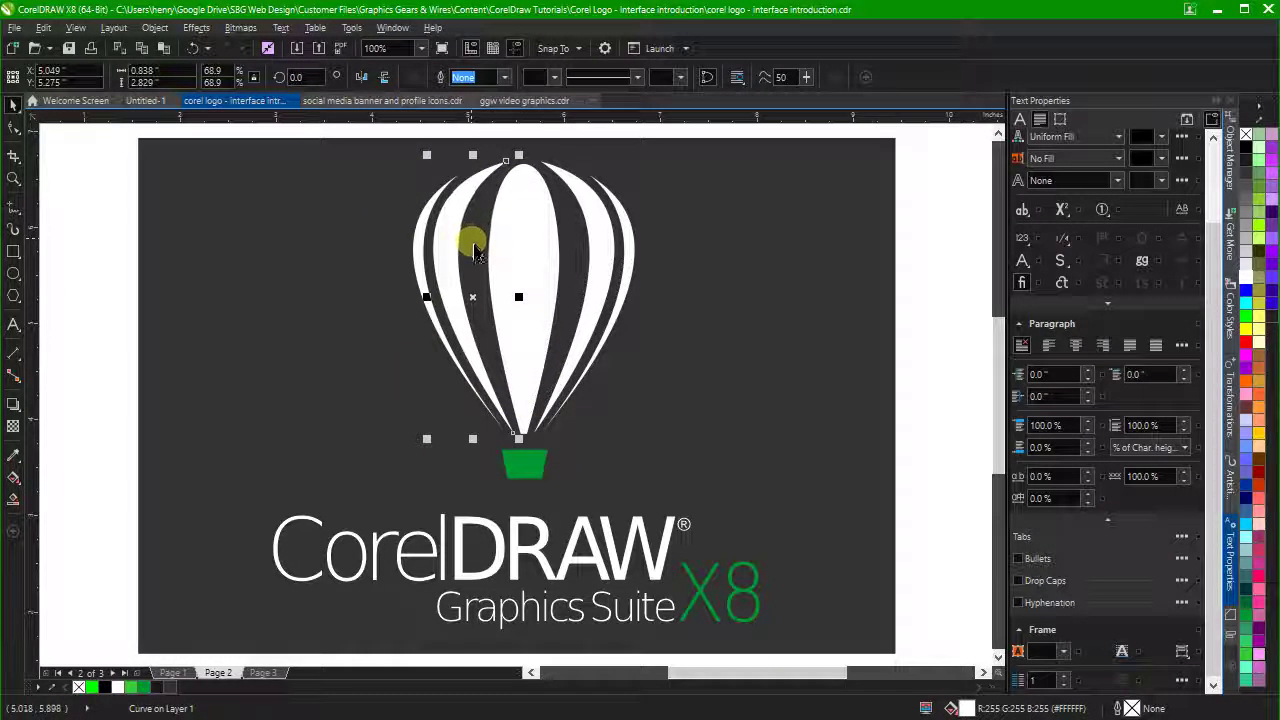
Drag the left stripe out beside the balloon, widen it leftward and squash it shorter
left_click_drag(471, 300, 277, 335)
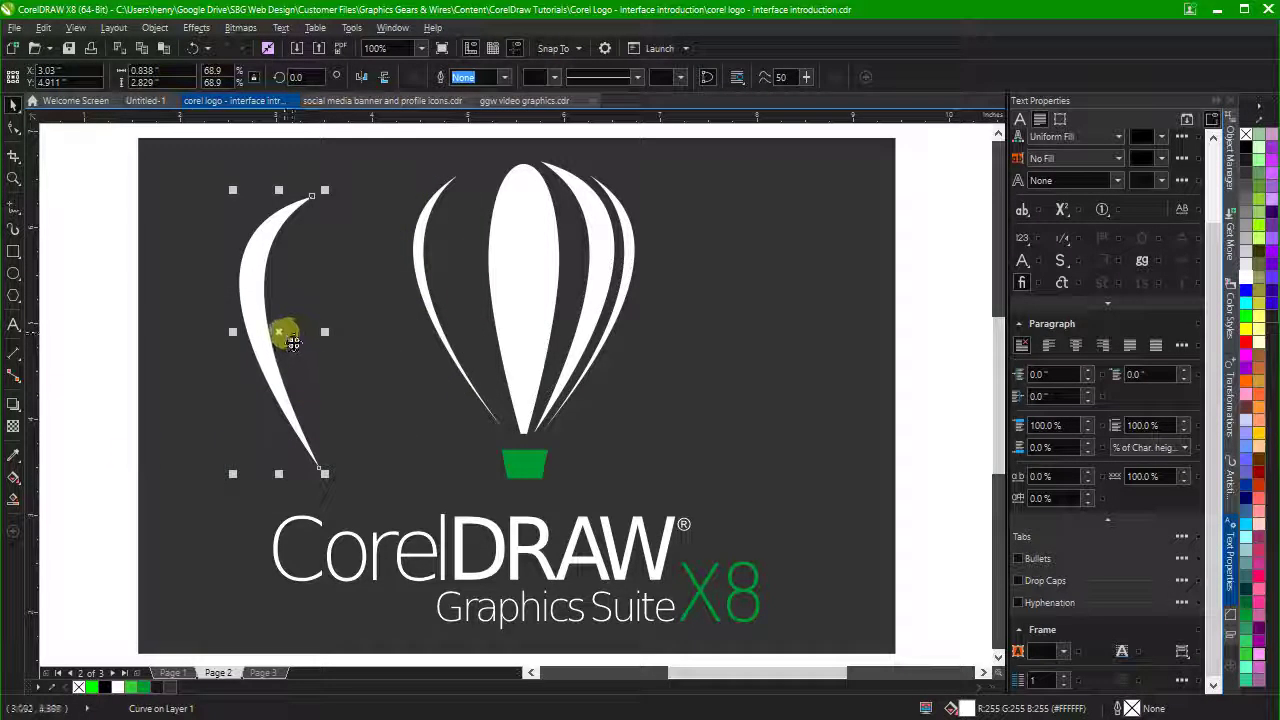
left_click_drag(288, 336, 342, 326)
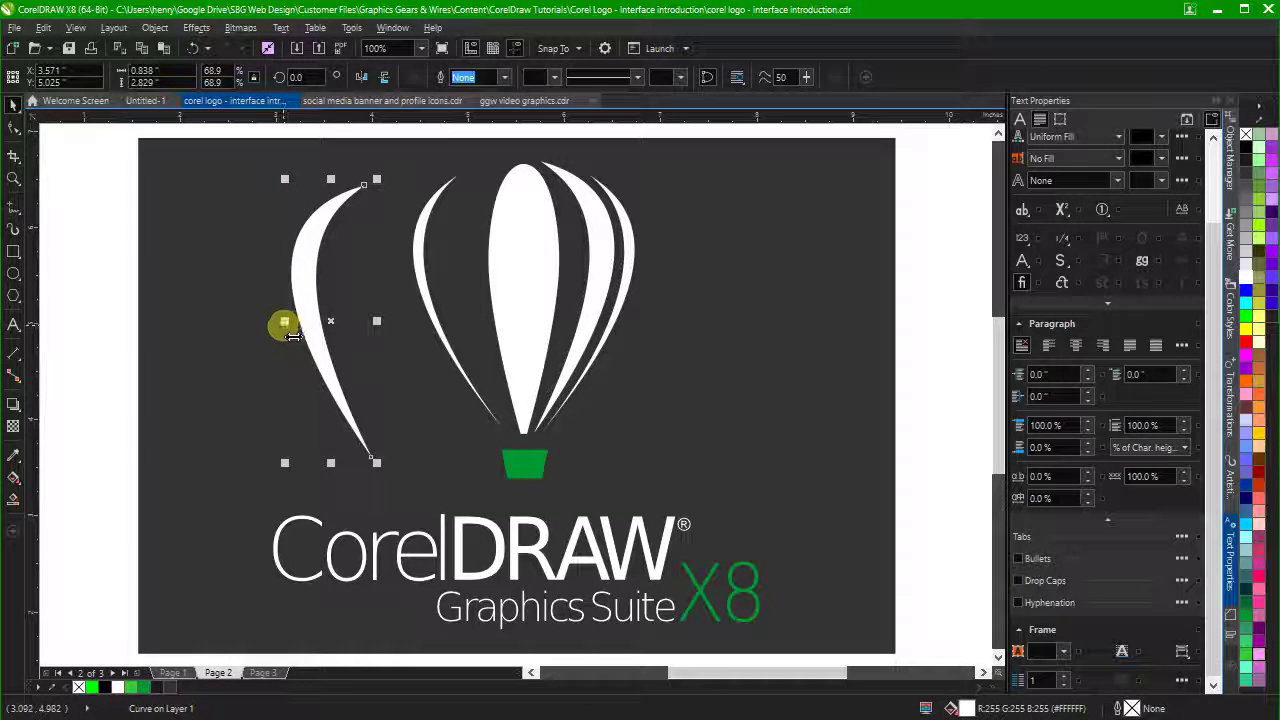
left_click_drag(285, 321, 205, 324)
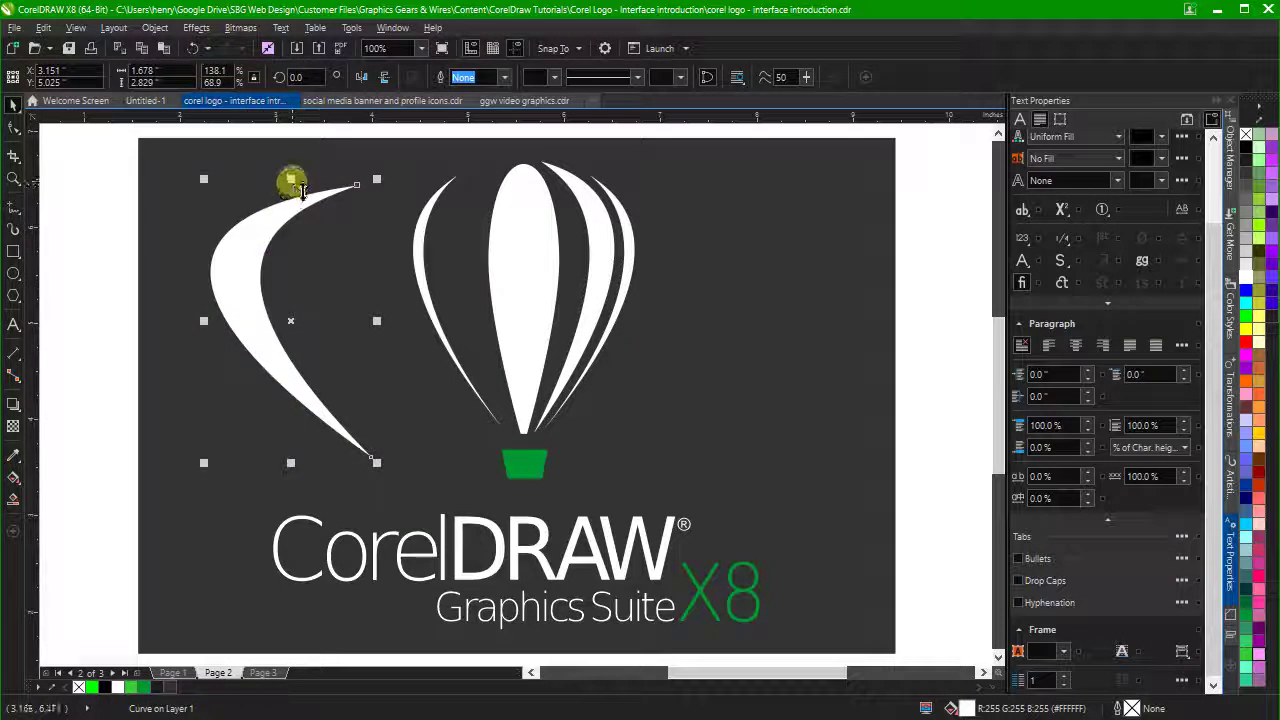
mouse_move(290, 180)
left_mouse_down()
mouse_move(290, 303)
mouse_move(289, 180)
left_mouse_up()
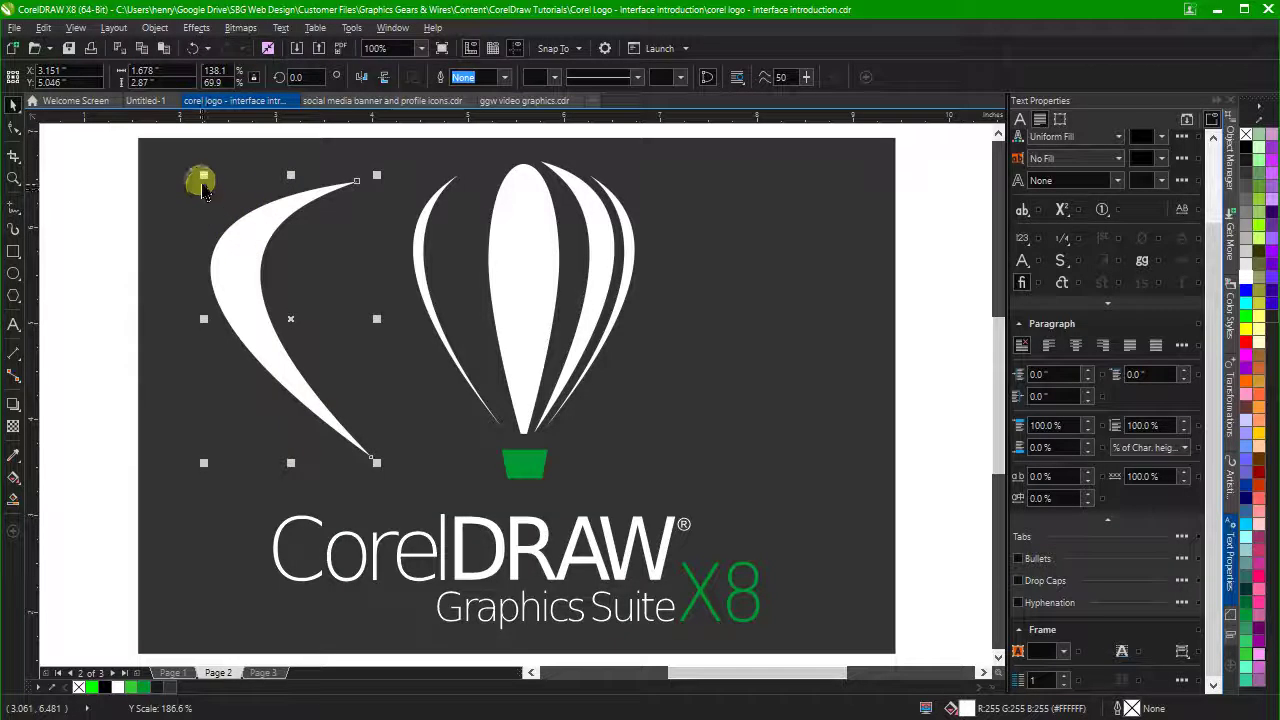
Resize the swoosh proportionally, widen it further left, and rotate it to about 59.5°
left_click_drag(205, 175, 294, 328)
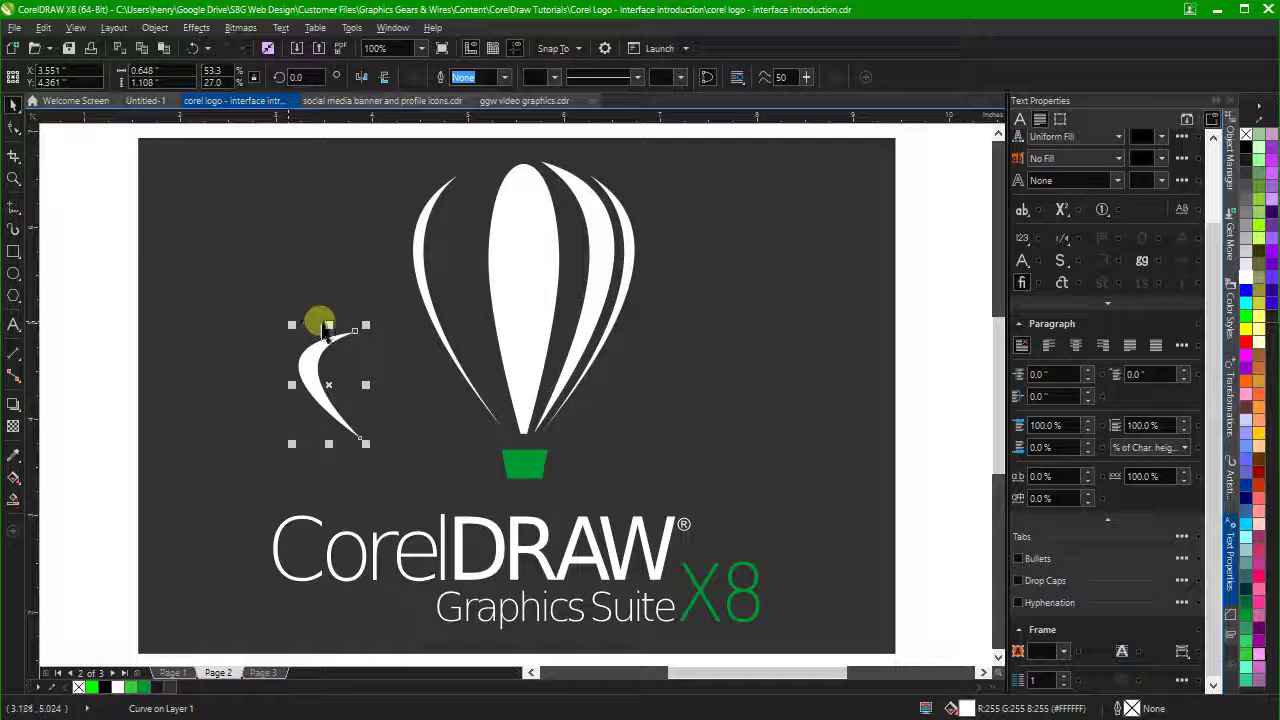
left_click_drag(286, 306, 262, 190)
left_click_drag(262, 316, 200, 315)
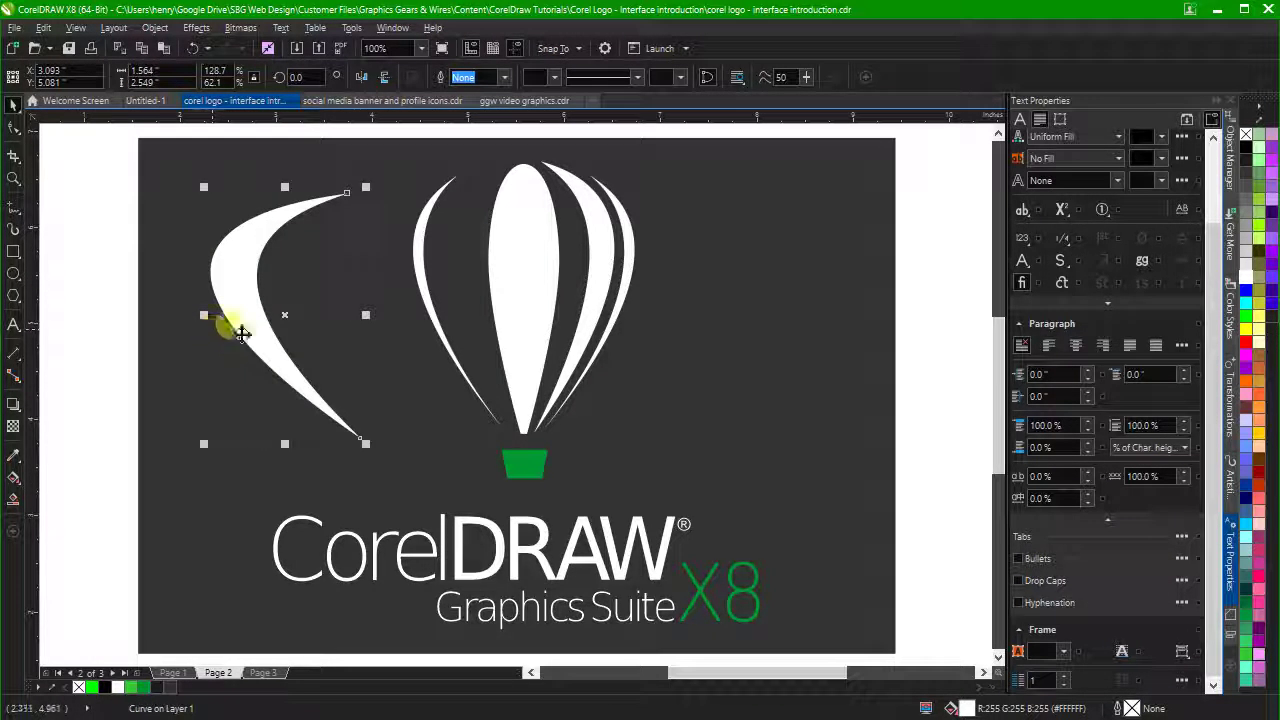
left_click(246, 287)
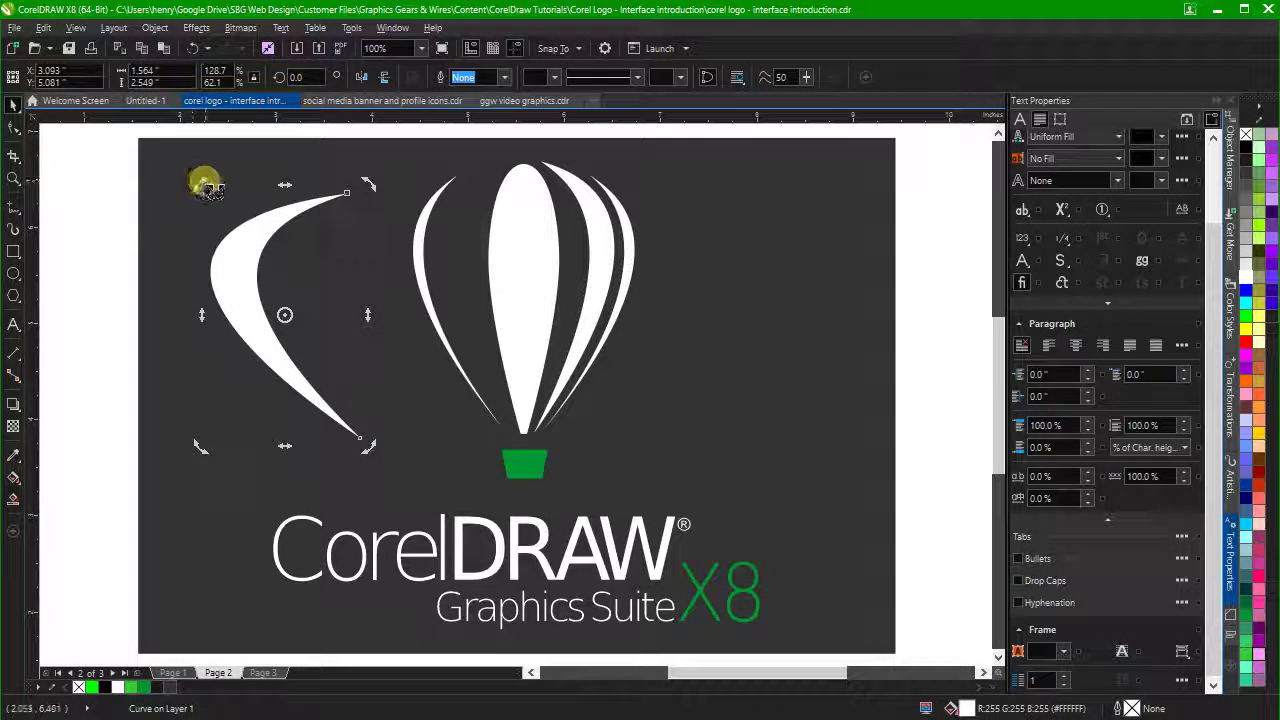
left_click_drag(201, 184, 297, 374)
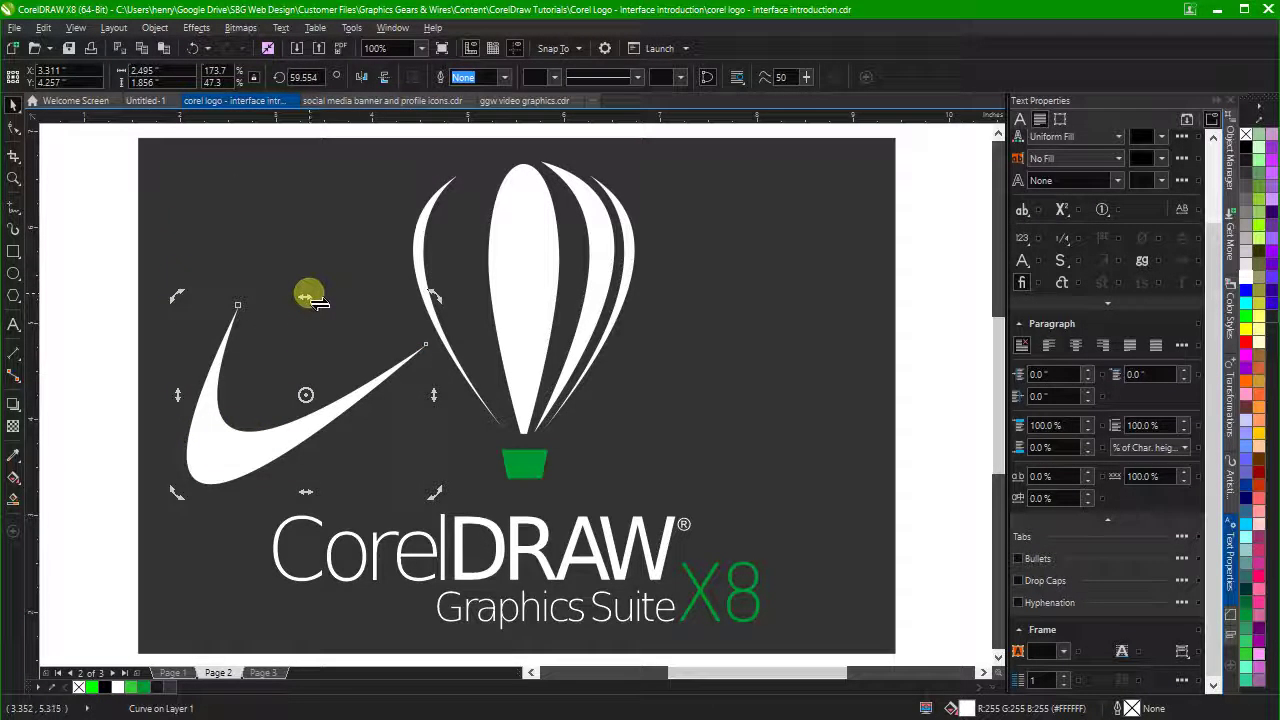
Rotate the swoosh and slant it toward the balloon so it lies flatter
left_click_drag(266, 291, 234, 362)
left_click_drag(275, 296, 356, 301)
left_click_drag(197, 307, 294, 294)
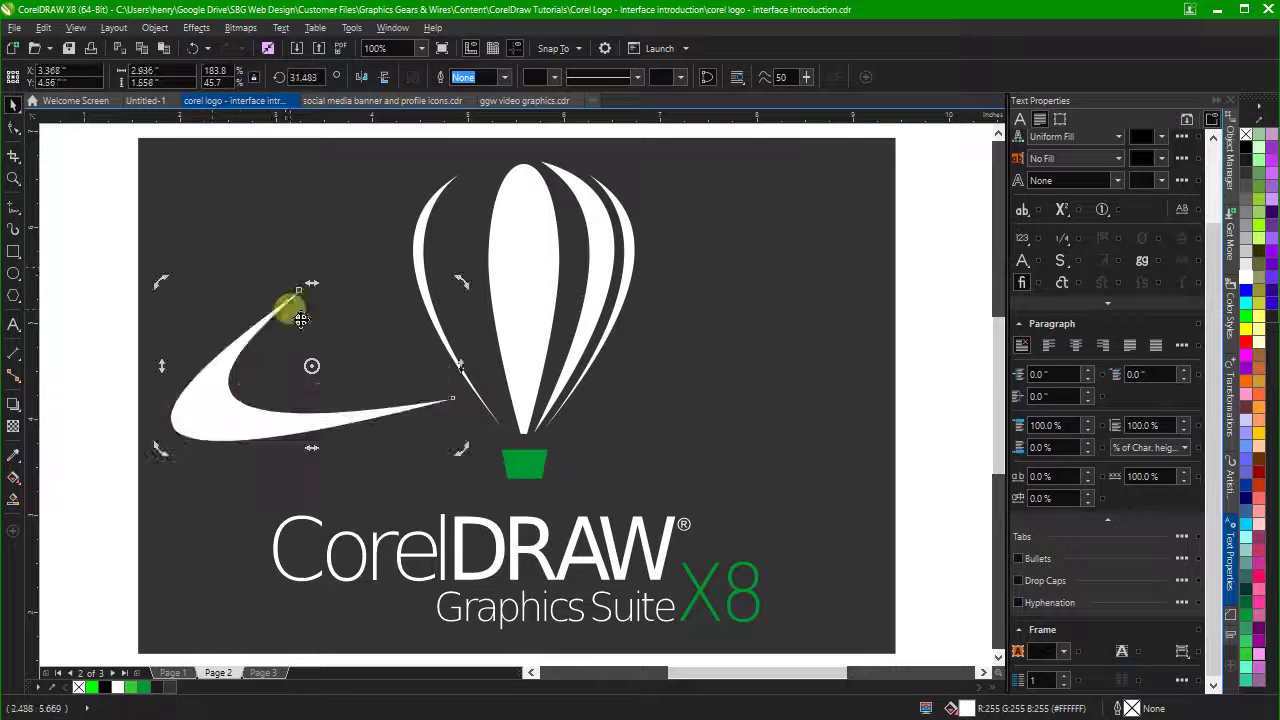
Rotate the swoosh to about 17° around an upper-right centre, then select the centre stripe
mouse_move(309, 362)
left_mouse_down()
mouse_move(714, 266)
mouse_move(863, 178)
left_mouse_up()
mouse_move(163, 280)
left_mouse_down()
mouse_move(166, 340)
mouse_move(250, 490)
mouse_move(163, 451)
mouse_move(134, 306)
mouse_move(164, 273)
left_mouse_up()
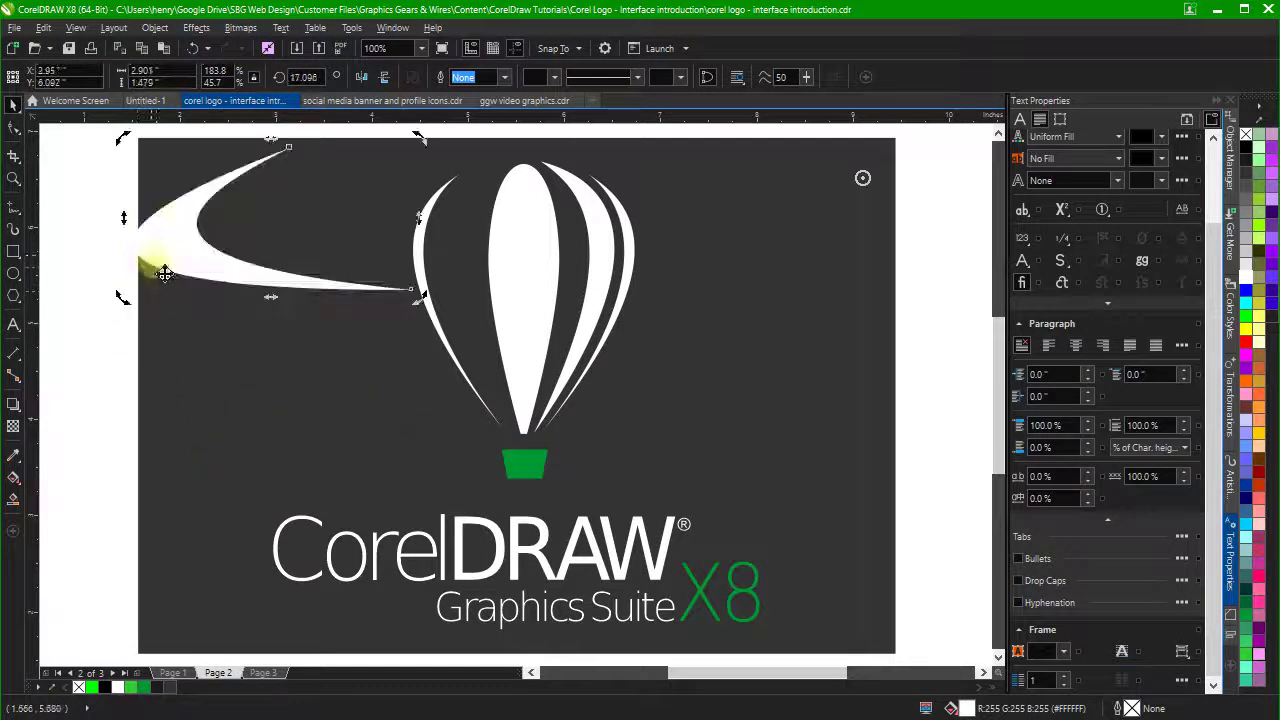
left_click(523, 253)
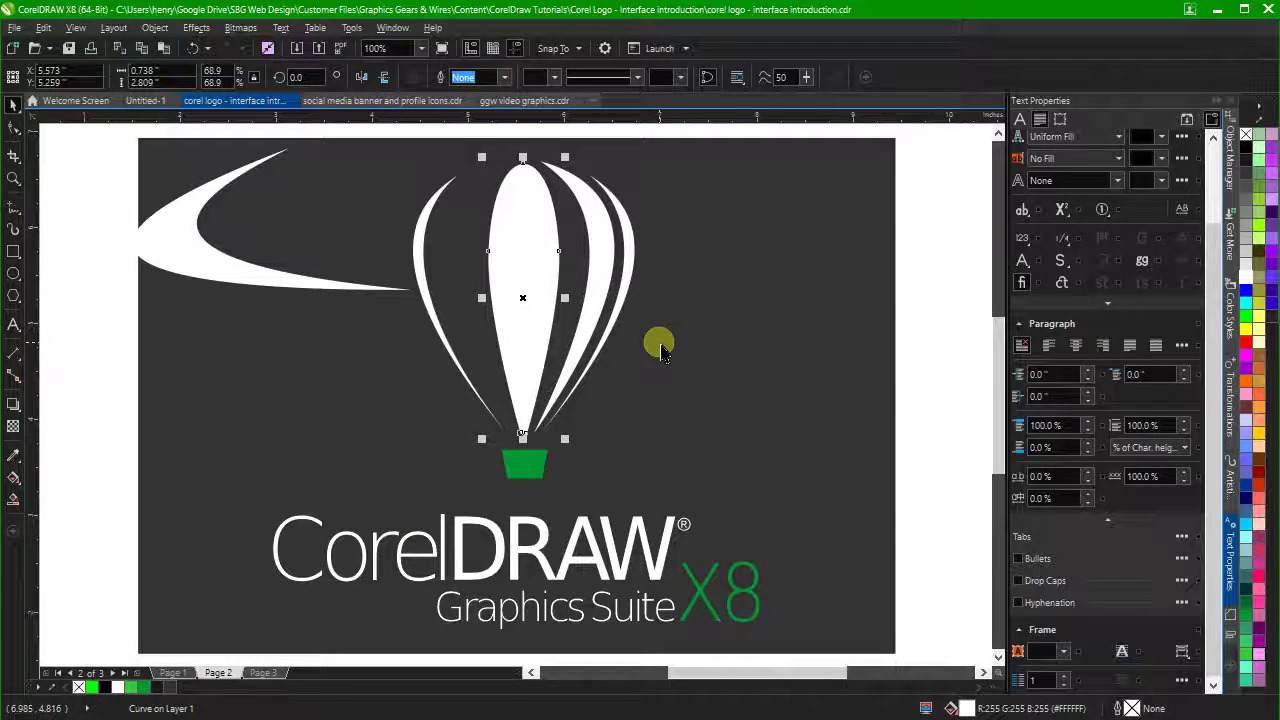
key("Tab")
key("Tab")
key("Tab")
key("Tab")
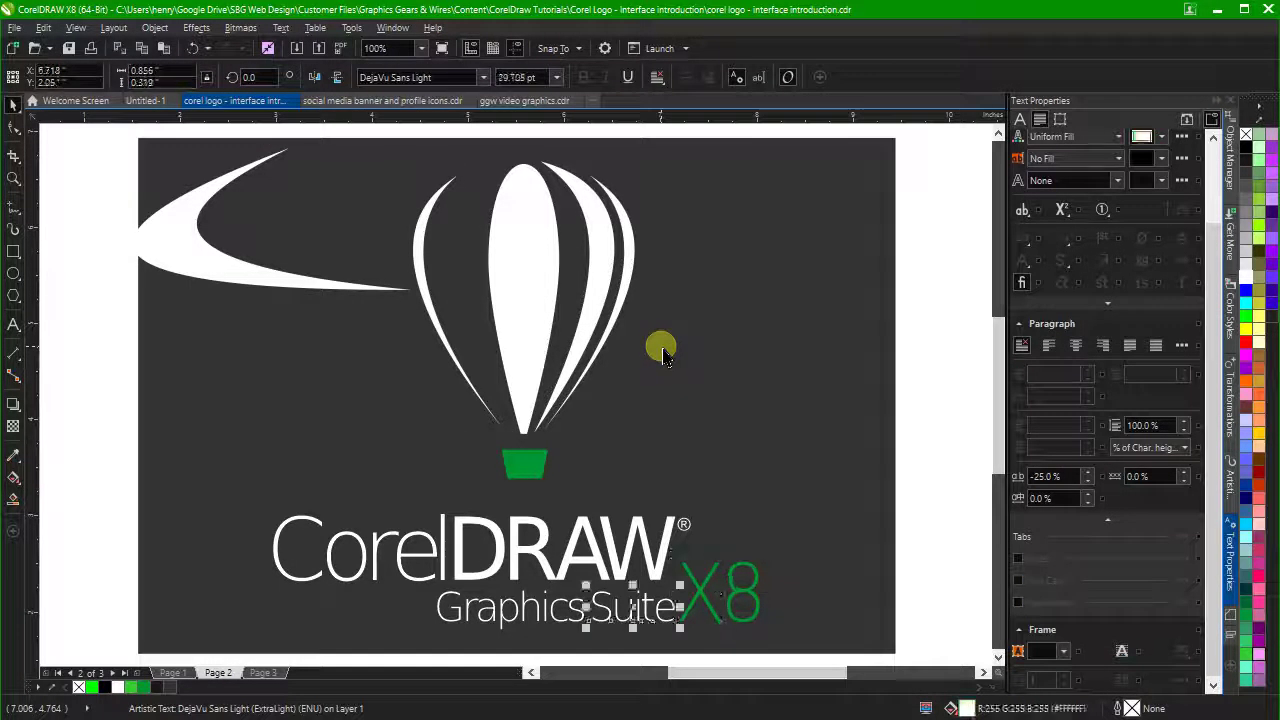
Tab through the Graphics text and swoosh, then undo the stripe edits with Ctrl+Z
key("Tab")
key("Tab")
key("Tab")
key("Tab")
key("Tab")
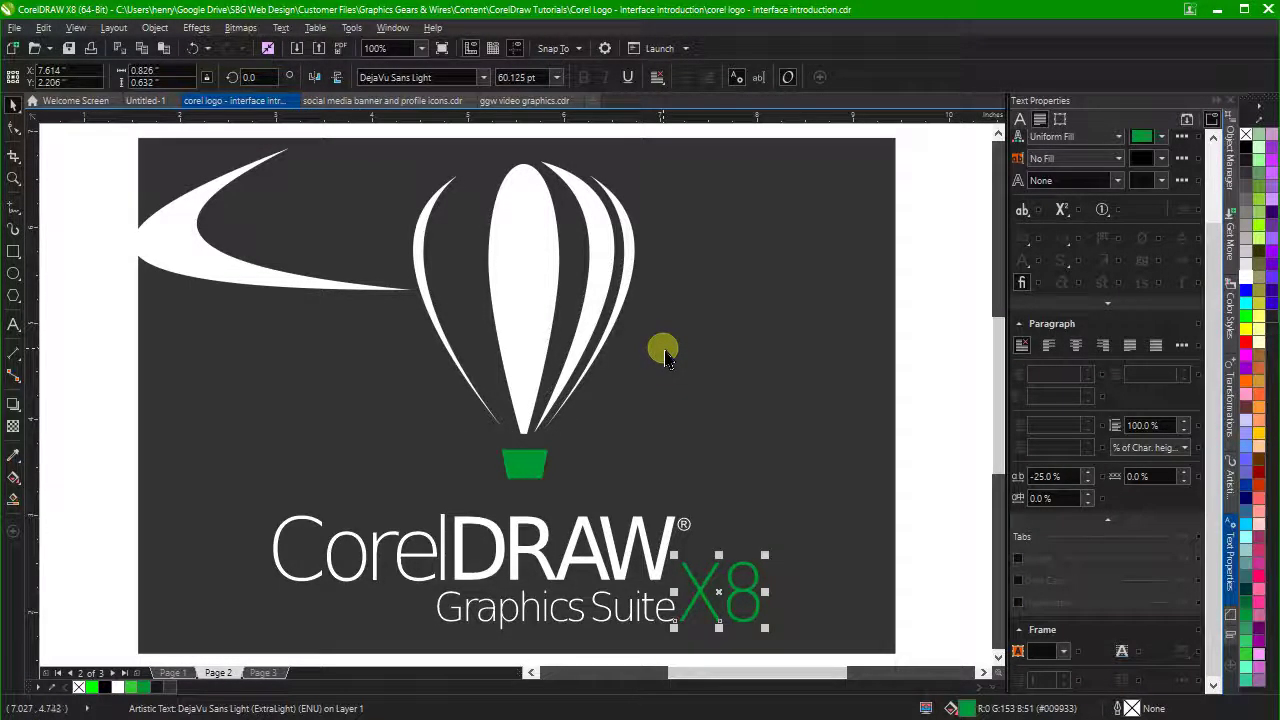
key("Tab")
key("ctrl+z")
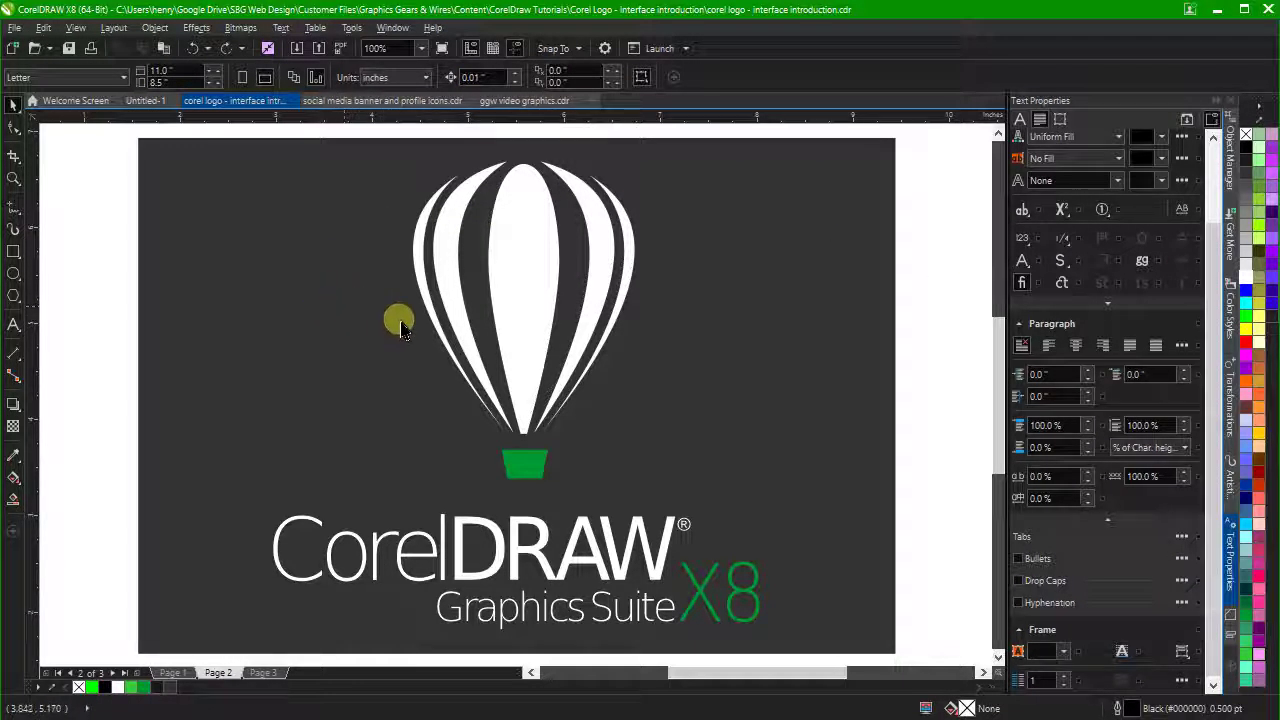
left_click(533, 285)
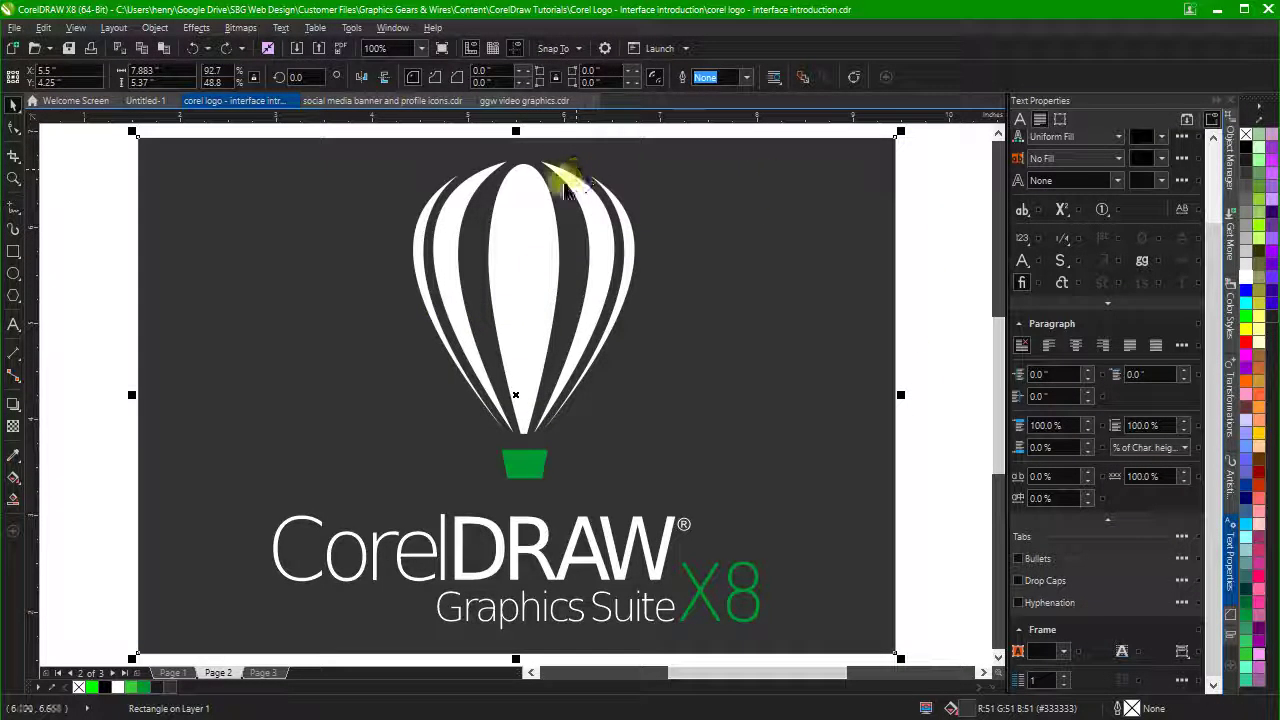
left_click(543, 214, "shift")
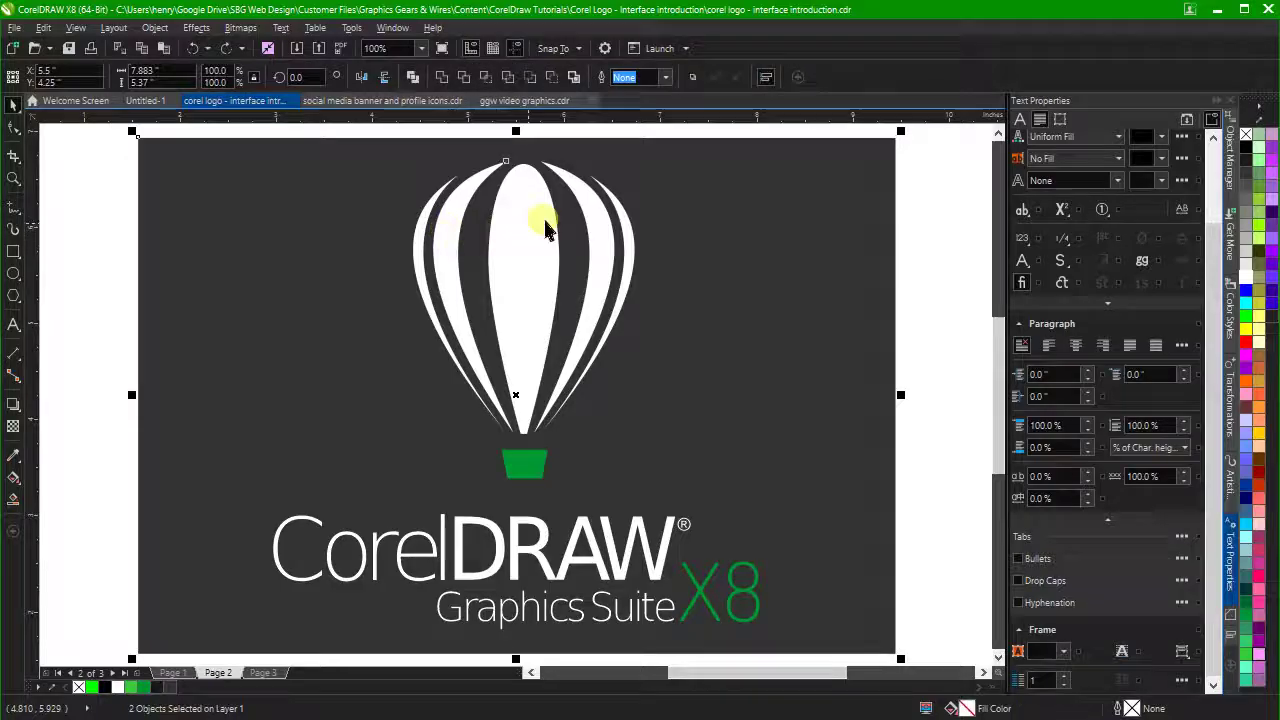
left_click(626, 214)
left_click(589, 223)
left_click(537, 222, "shift")
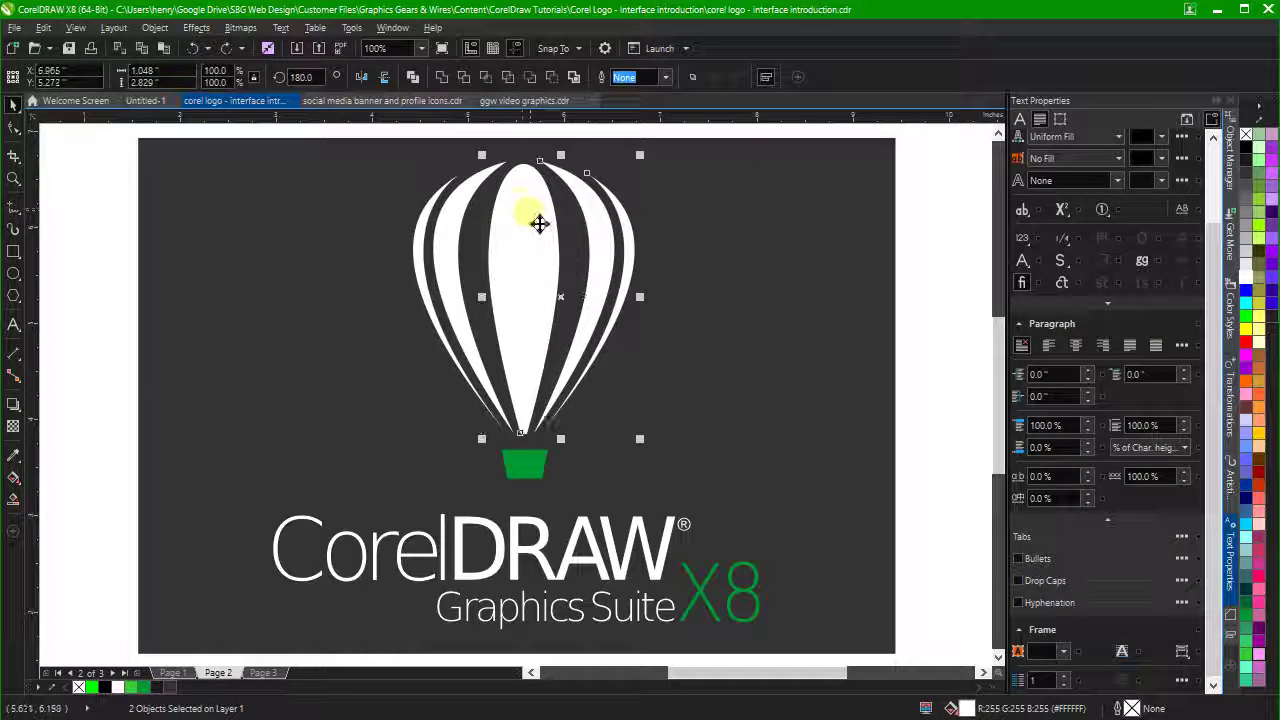
left_click(445, 214, "shift")
left_click(420, 229, "shift")
left_click(500, 416, "shift")
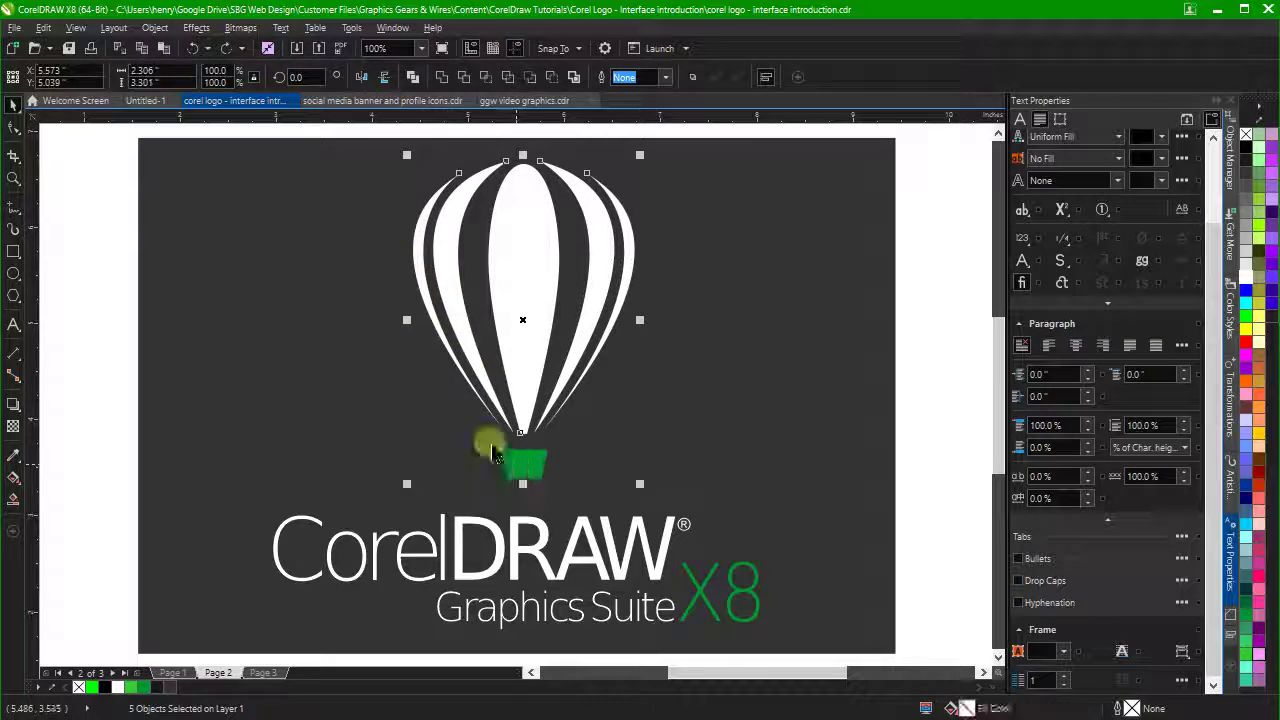
left_click(155, 186)
left_click_drag(140, 180, 754, 514)
left_click_drag(531, 327, 776, 330)
key("ctrl+z")
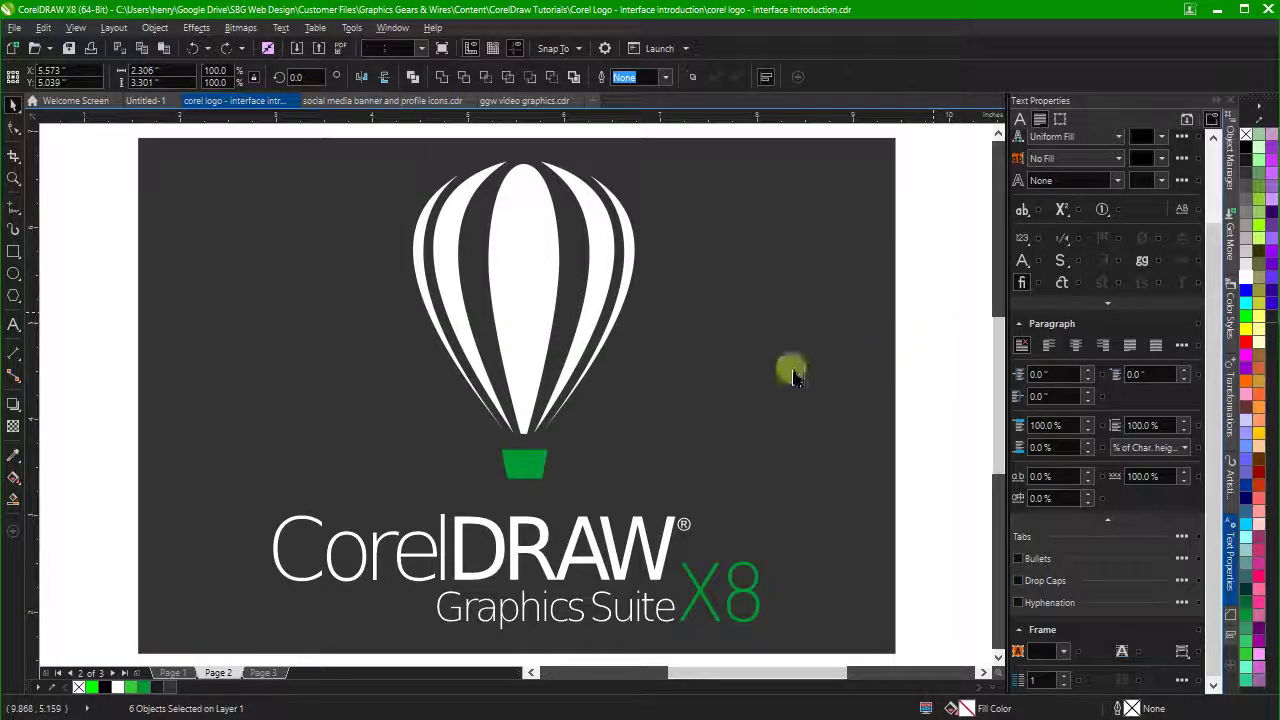
key("Escape")
left_click_drag(110, 259, 362, 420)
key("ctrl+z")
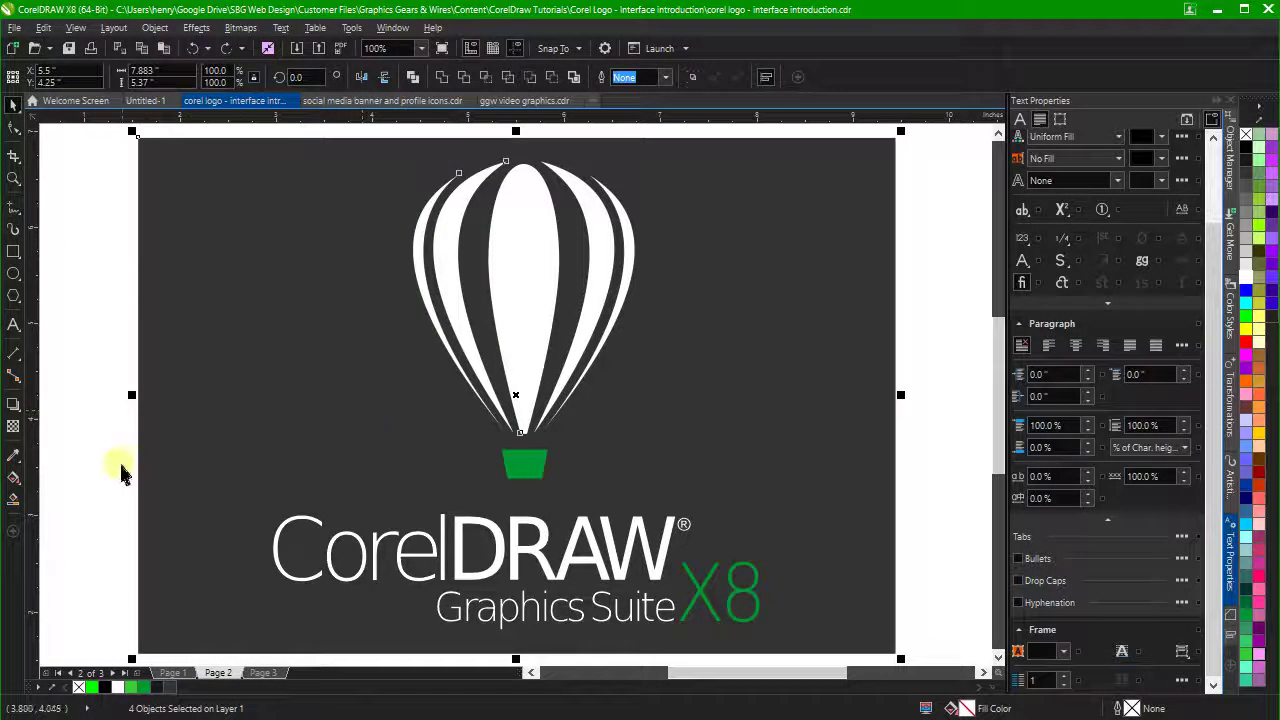
left_click_drag(113, 555, 648, 598)
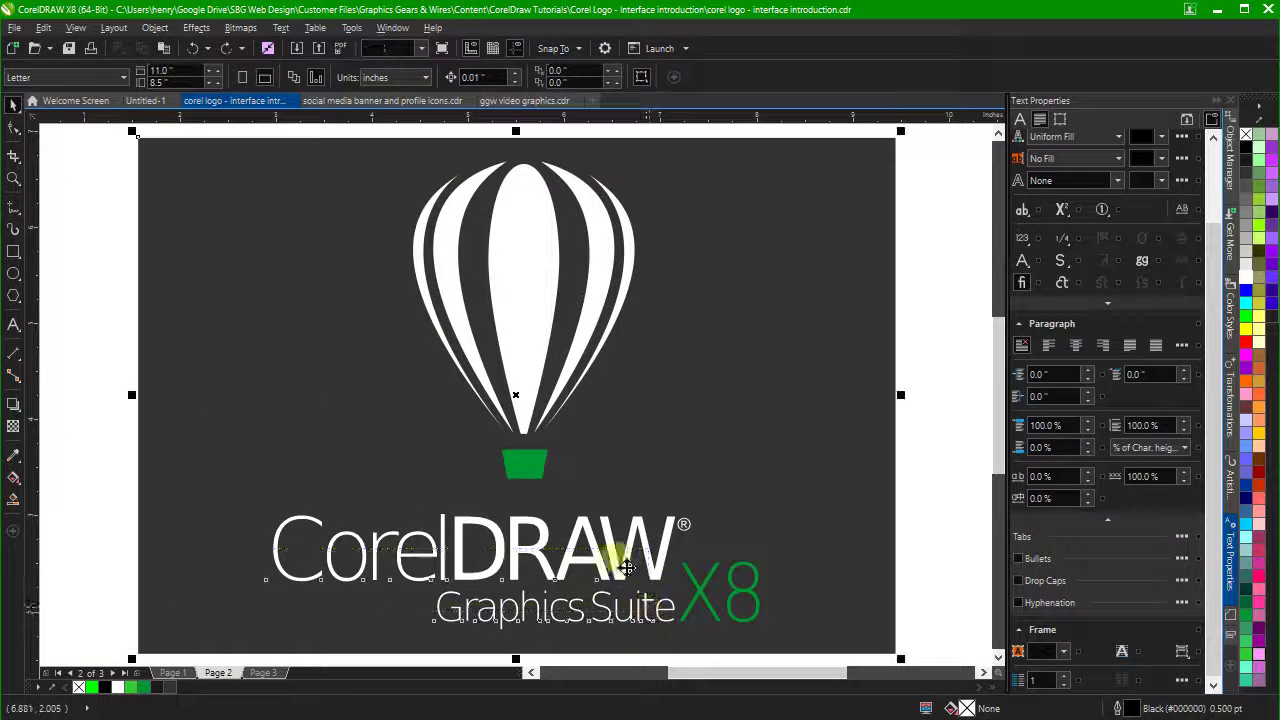
left_click_drag(517, 386, 743, 403)
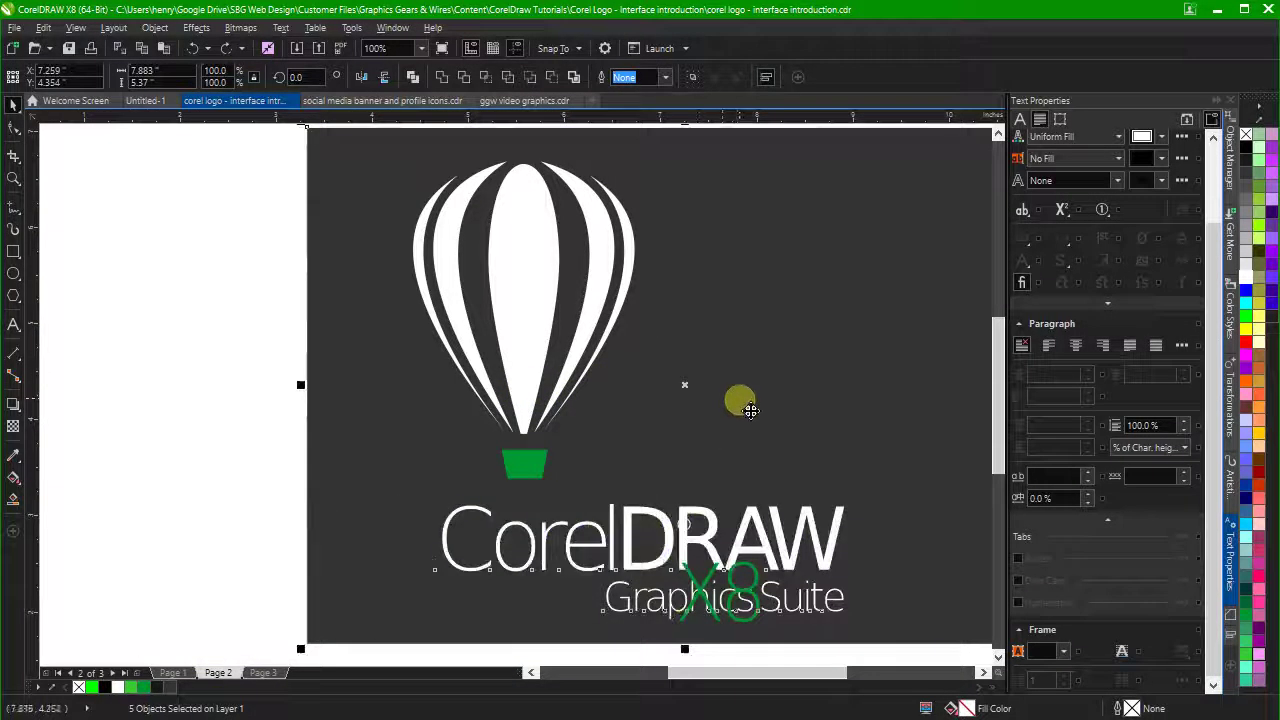
key("ctrl+z")
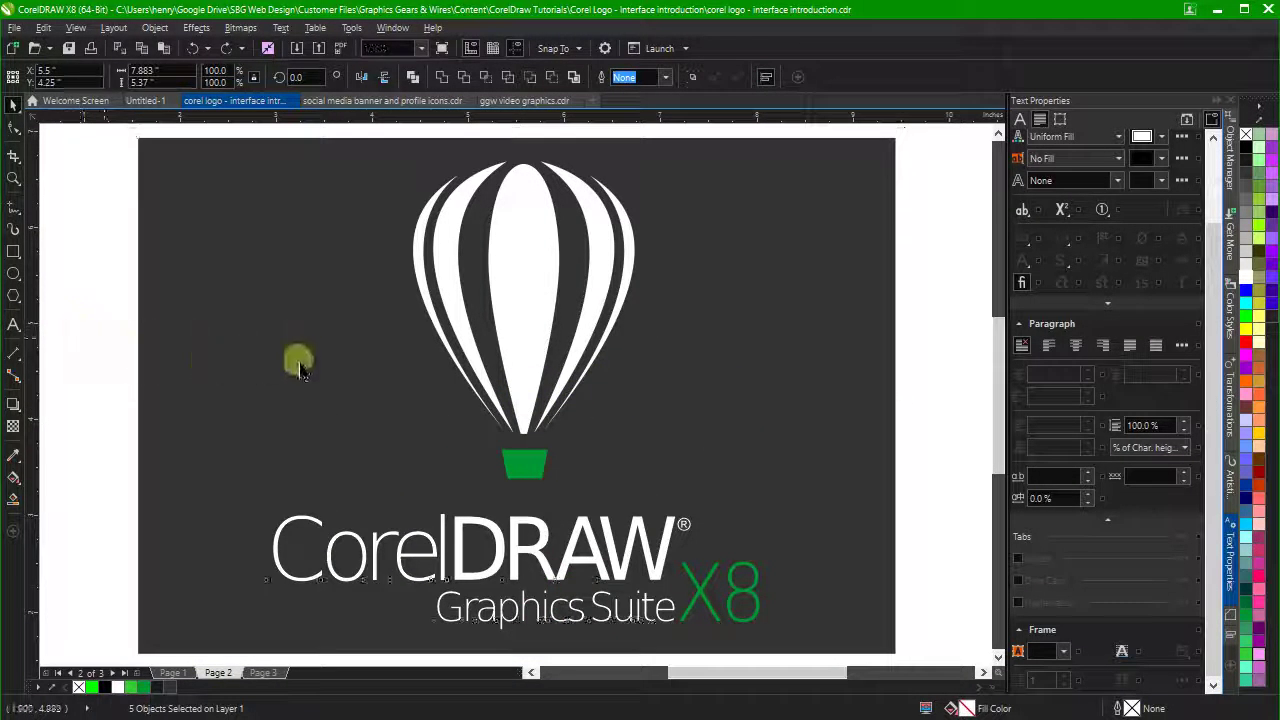
key("Escape")
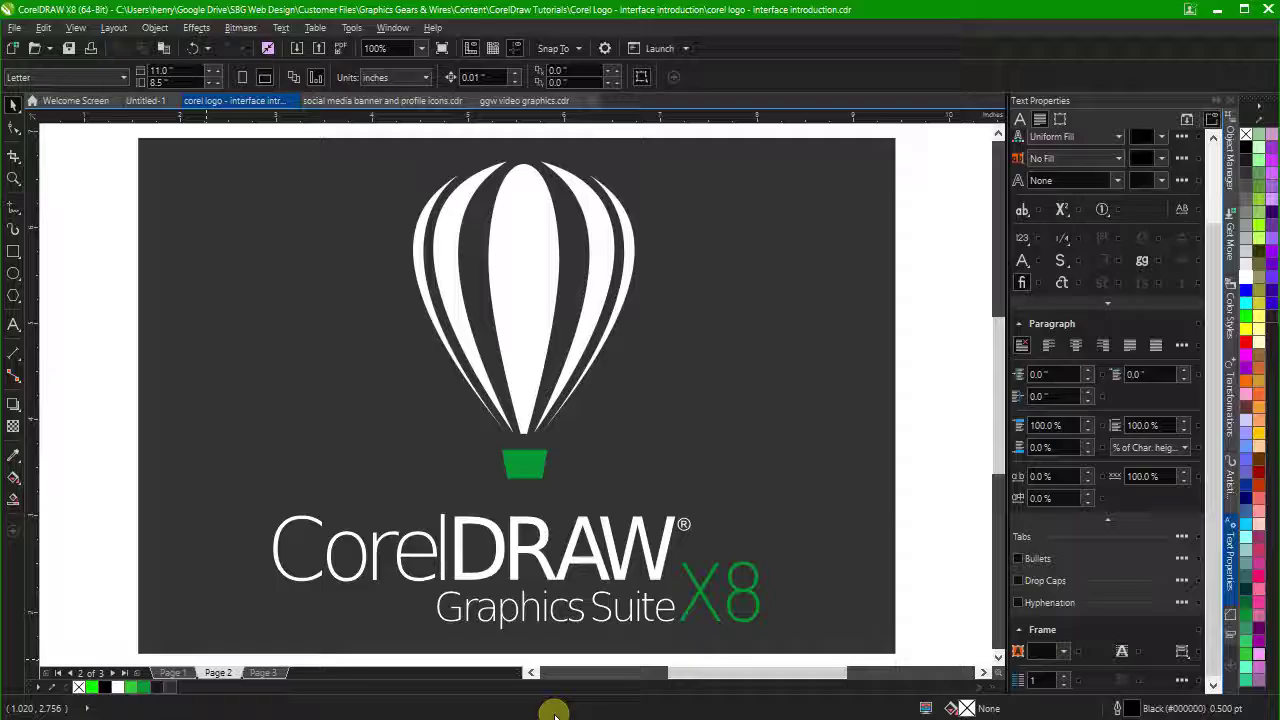
left_click(528, 464)
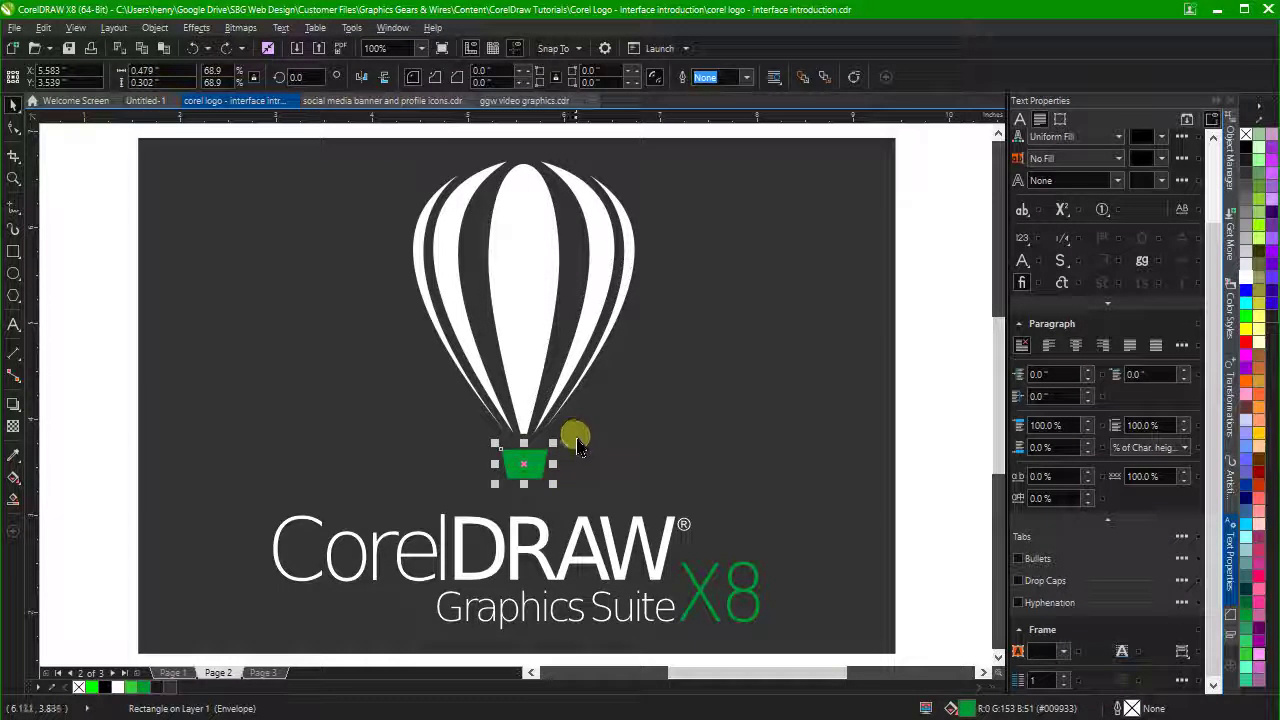
left_click(556, 312)
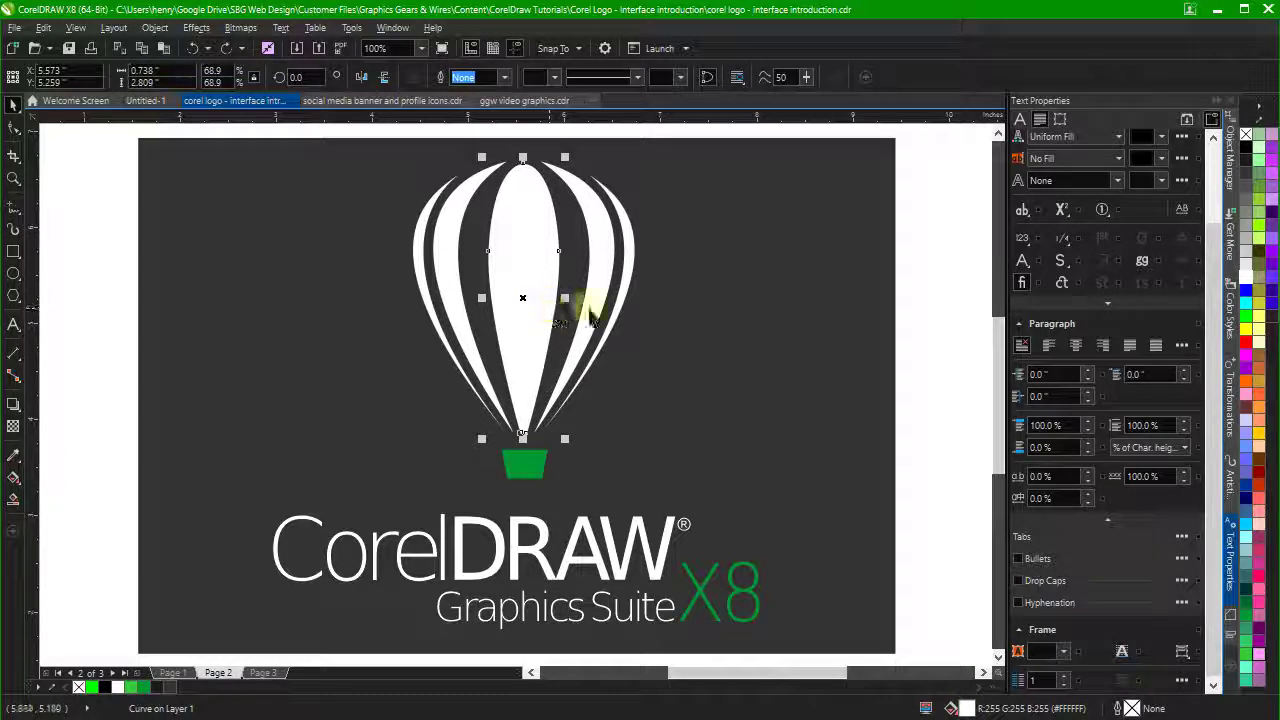
key("Tab")
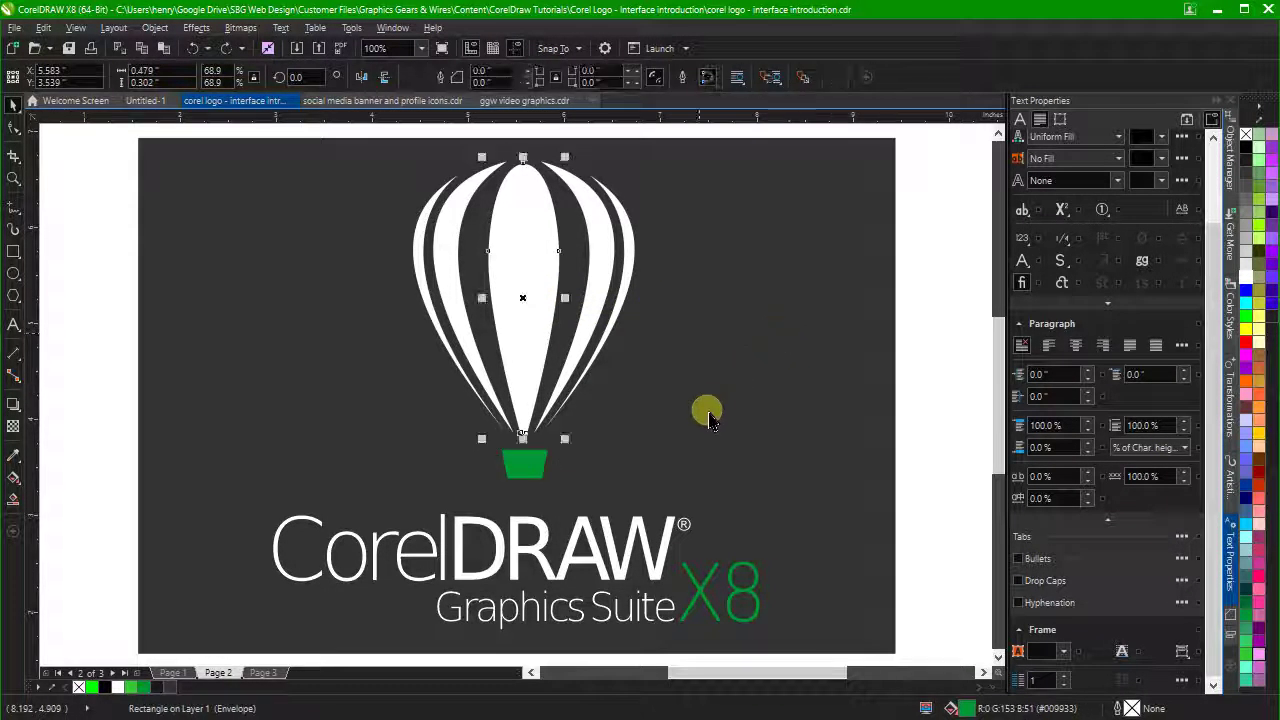
key("Tab")
key("Tab")
key("Tab")
key("Tab")
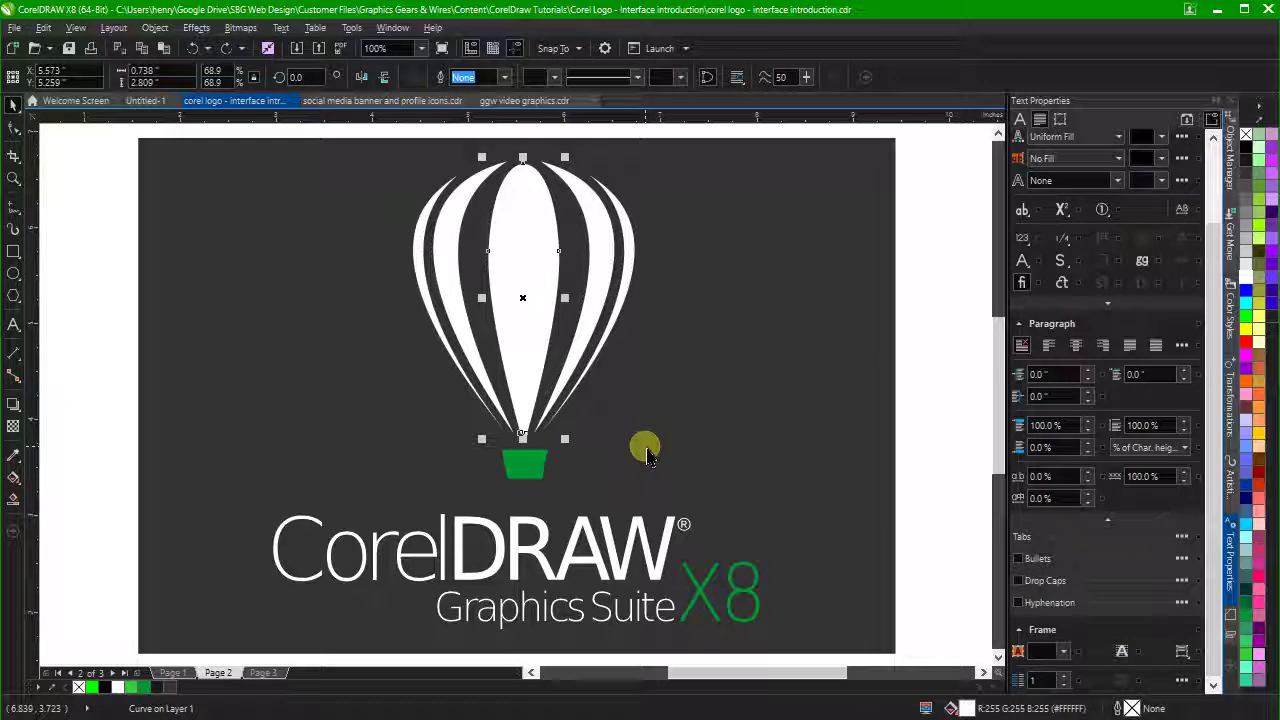
key("Tab")
key("Tab")
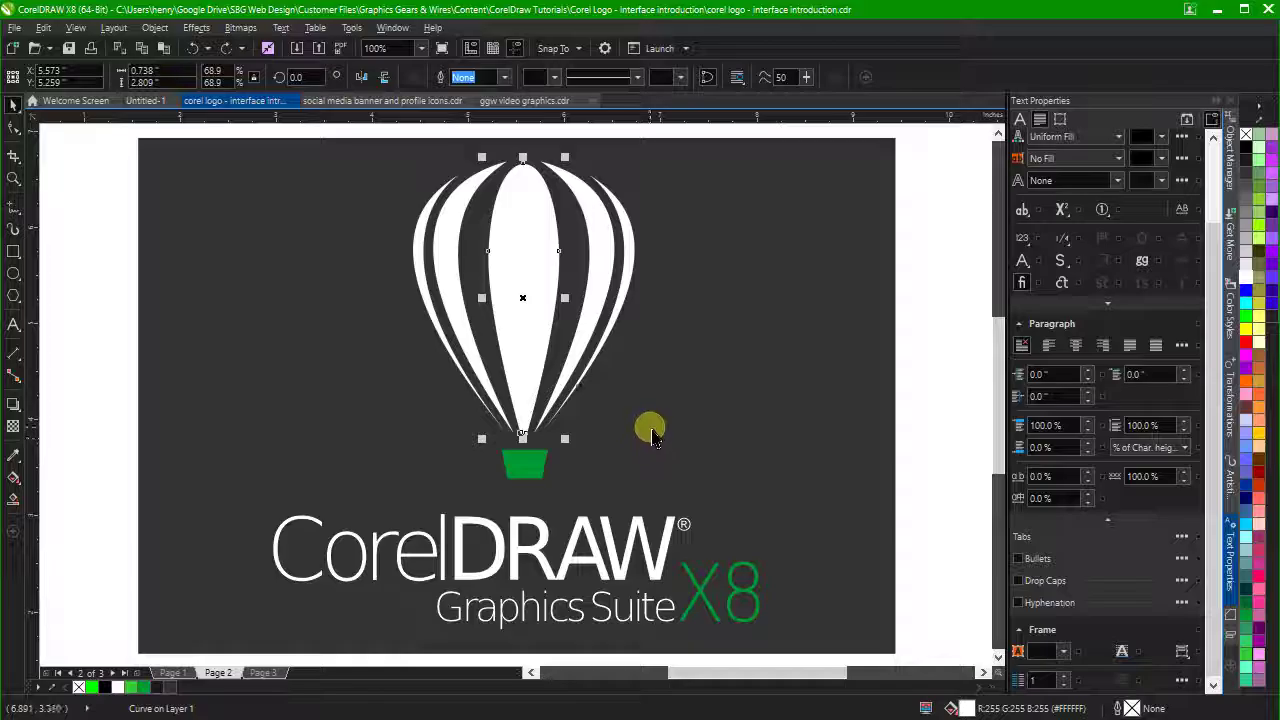
left_click(443, 288)
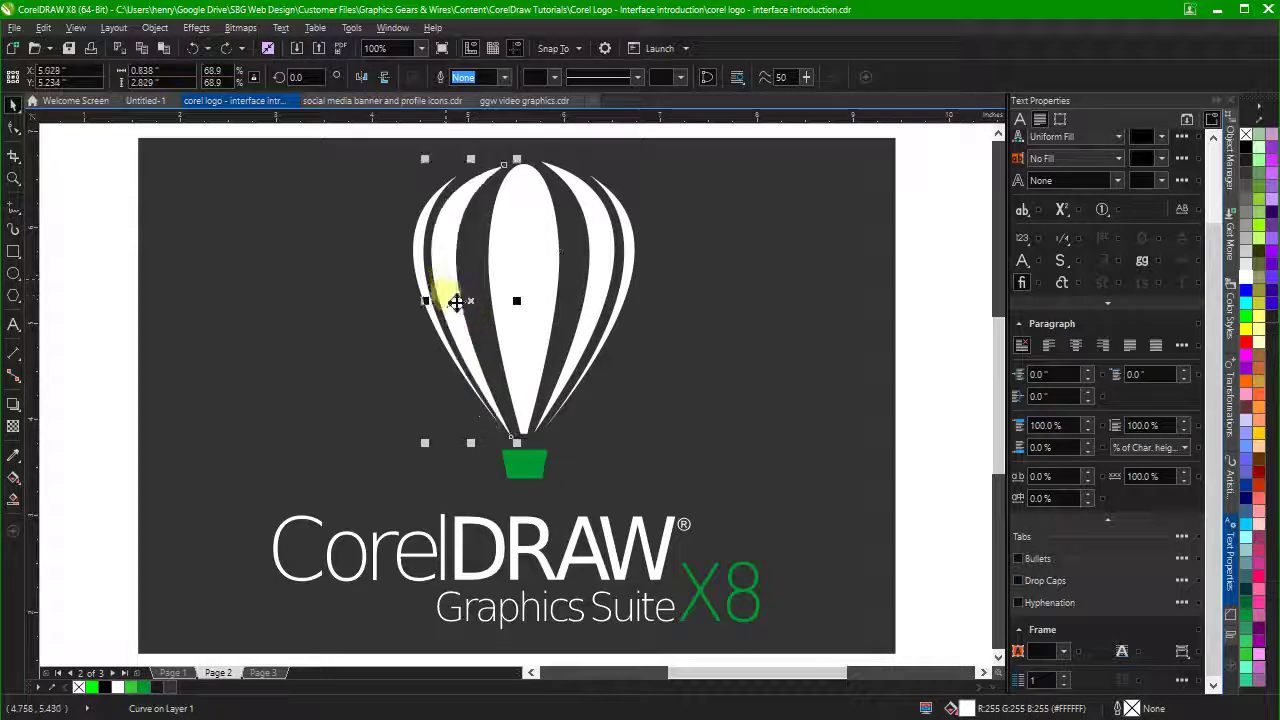
left_click(610, 246)
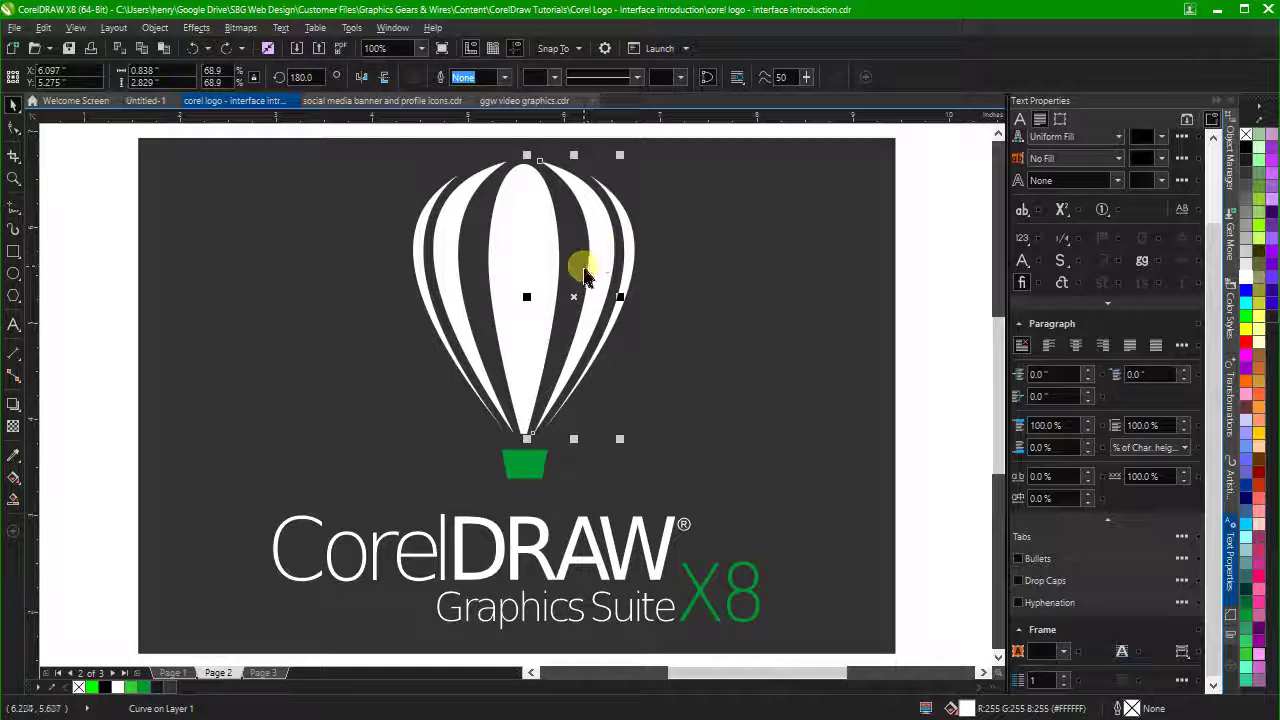
key("Tab")
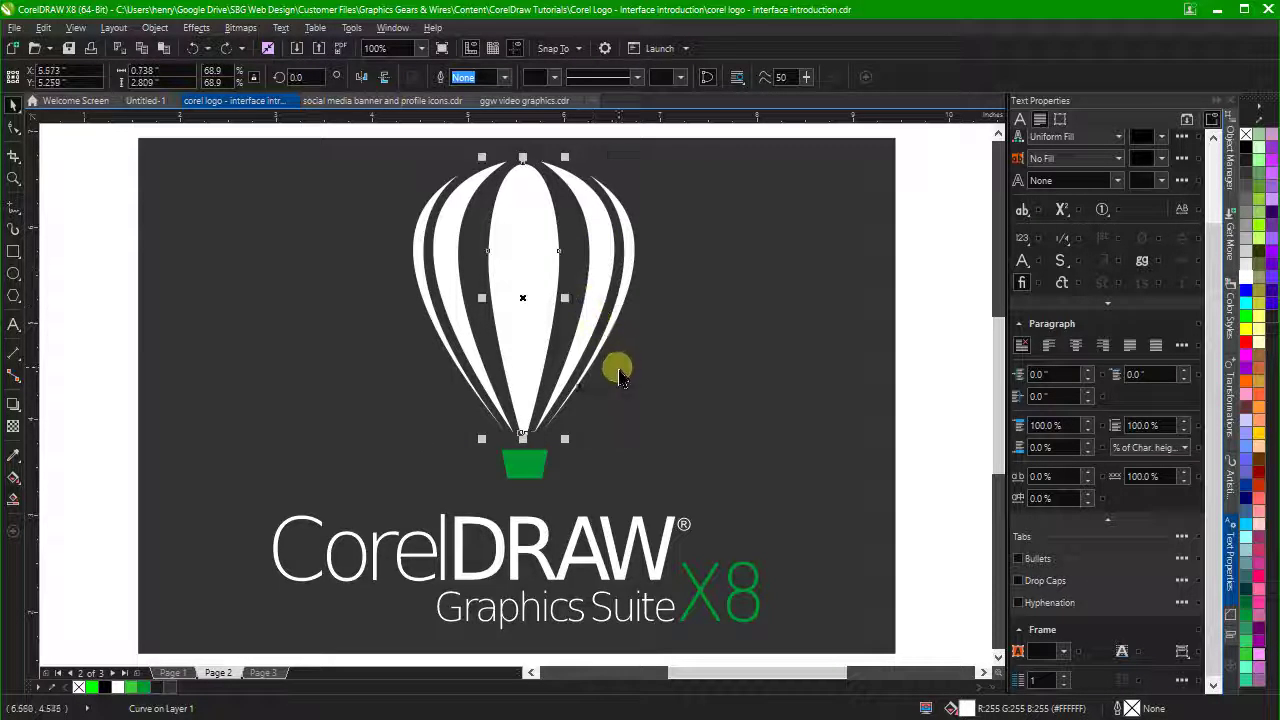
left_click(92, 210)
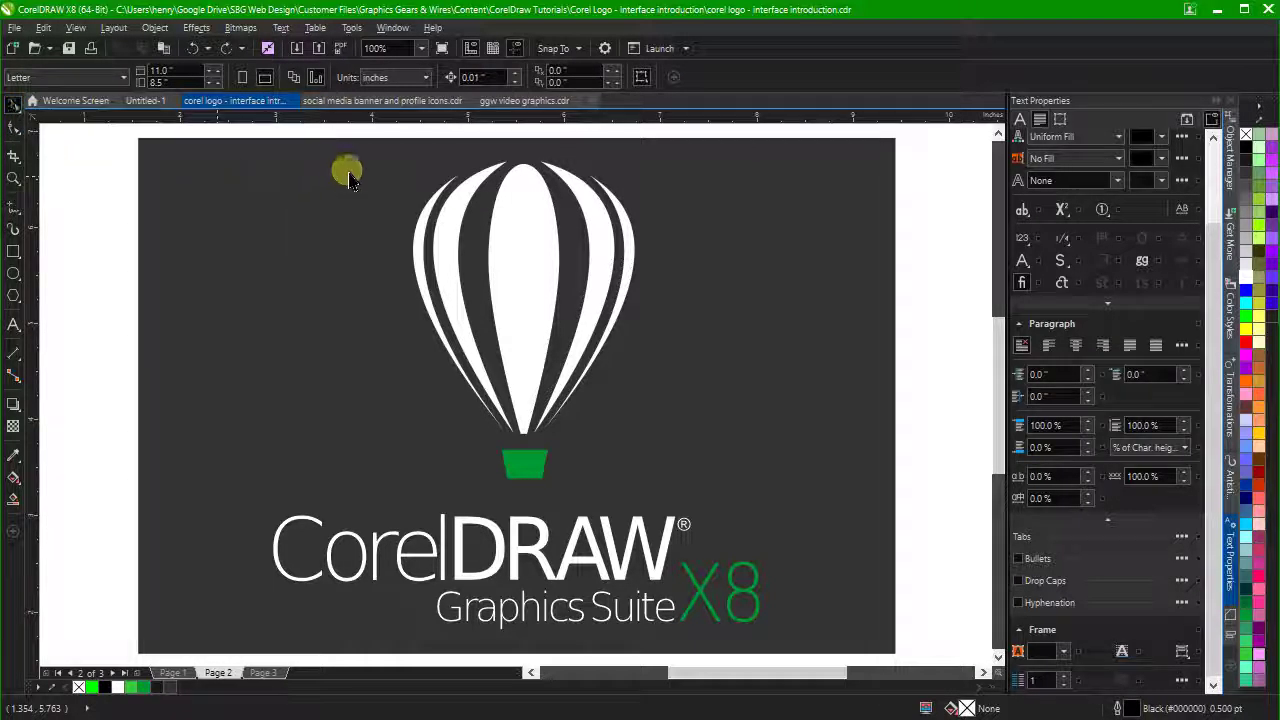
mouse_move(117, 174)
left_mouse_down()
mouse_move(139, 239)
mouse_move(255, 399)
mouse_move(370, 489)
mouse_move(451, 506)
mouse_move(612, 503)
mouse_move(629, 464)
mouse_move(522, 446)
mouse_move(496, 306)
mouse_move(522, 178)
mouse_move(492, 145)
mouse_move(390, 186)
left_mouse_up()
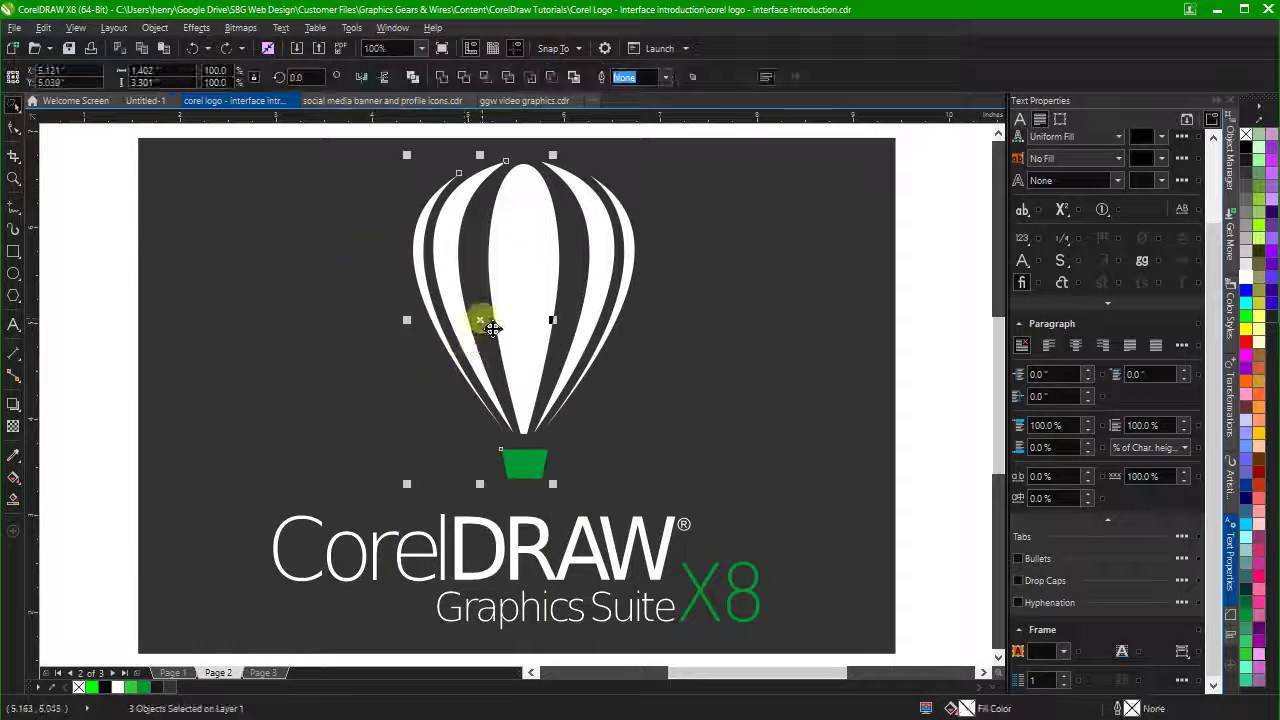
left_click_drag(493, 328, 366, 400)
key("ctrl+z")
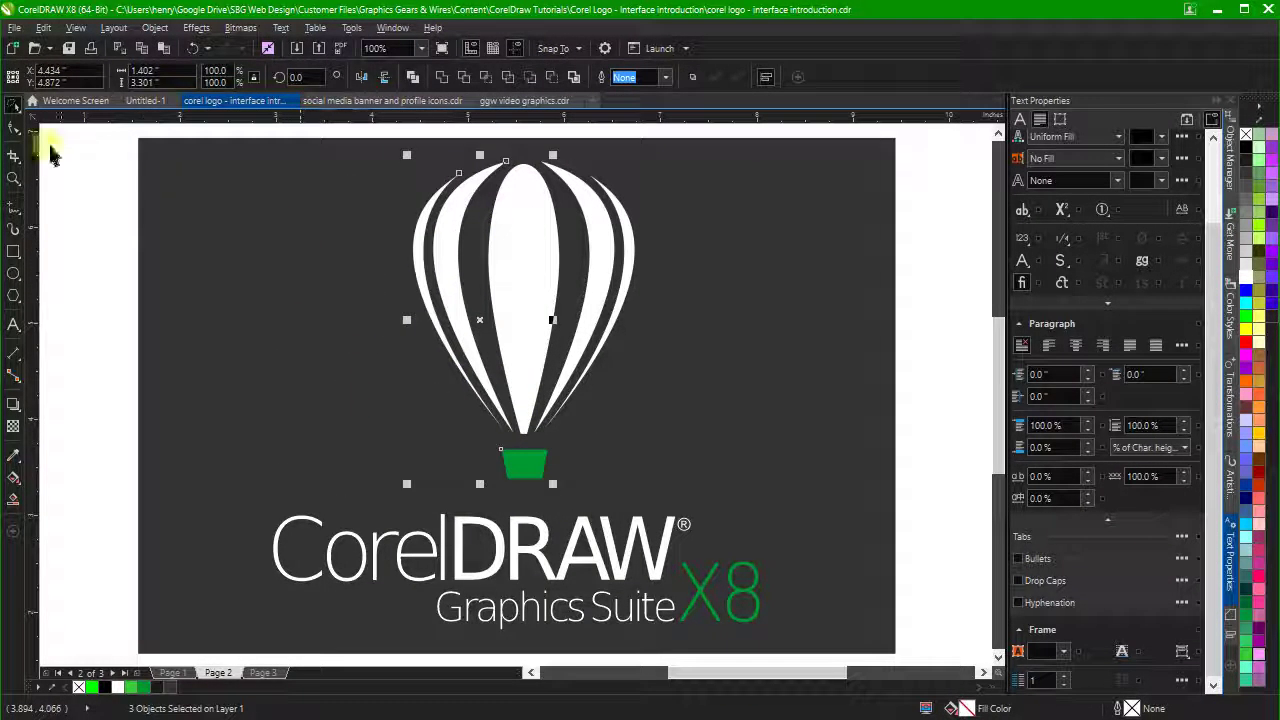
left_click(15, 105)
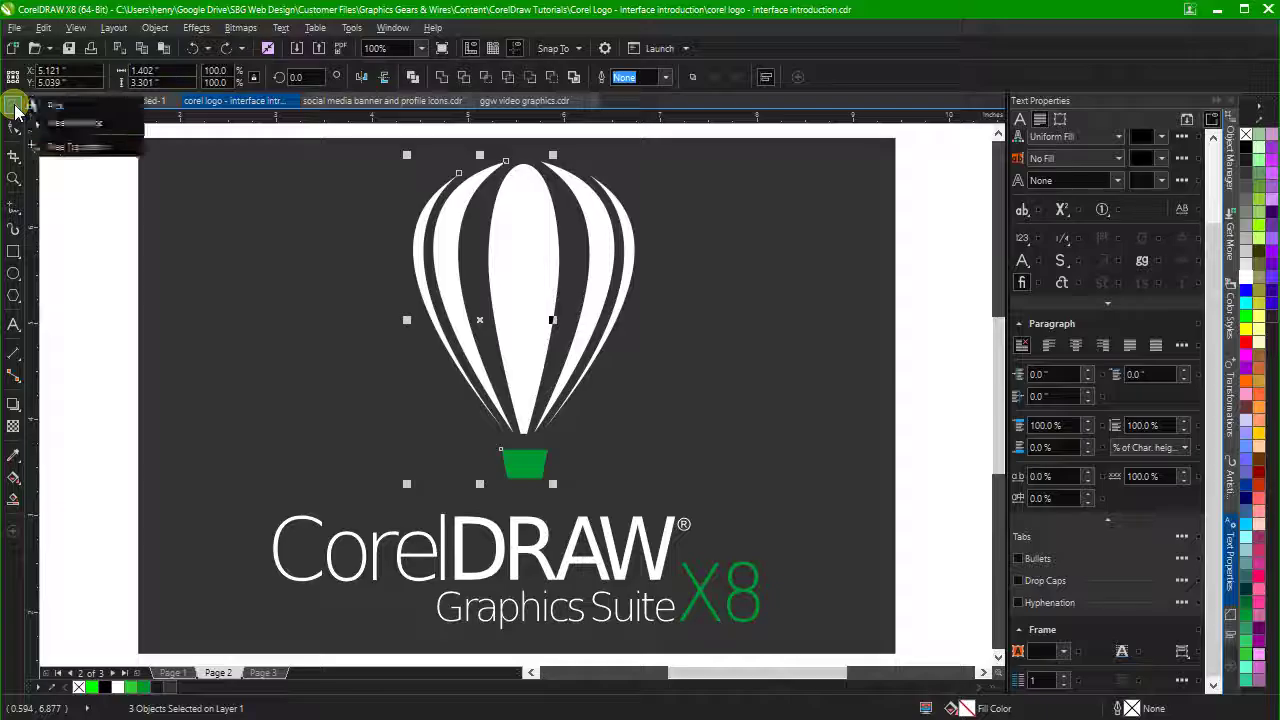
left_click(66, 147)
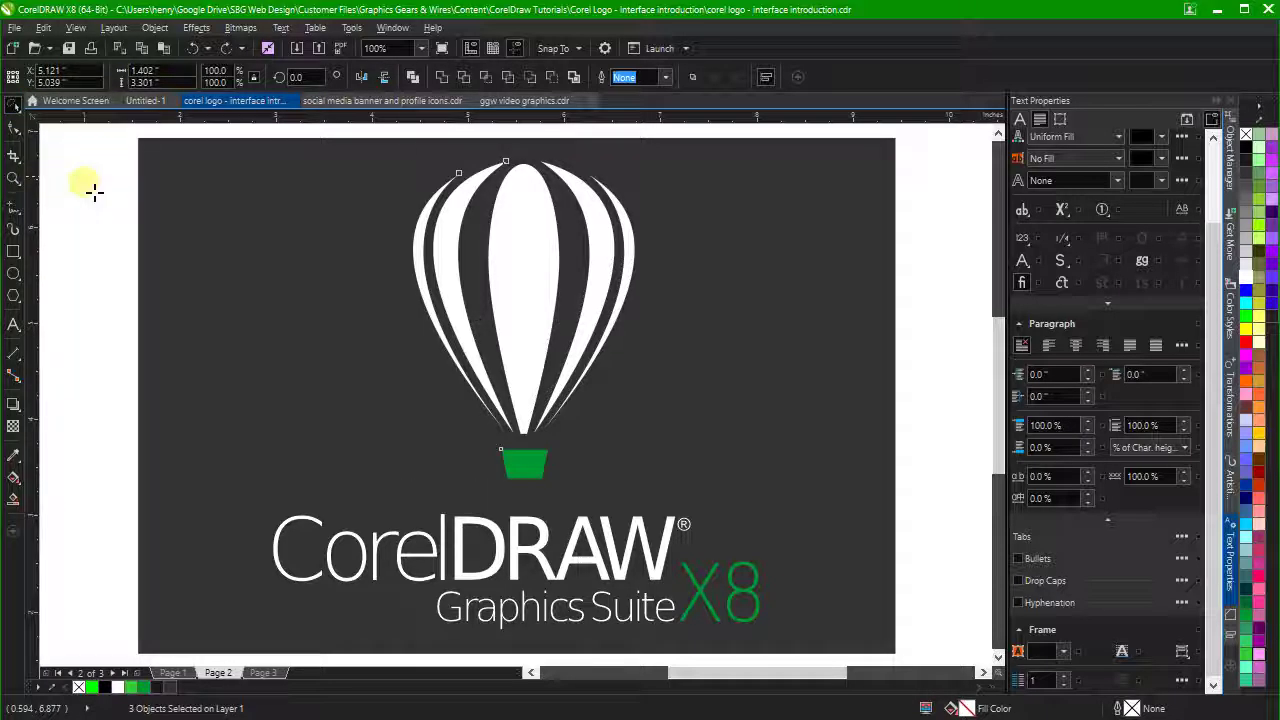
left_click(531, 225)
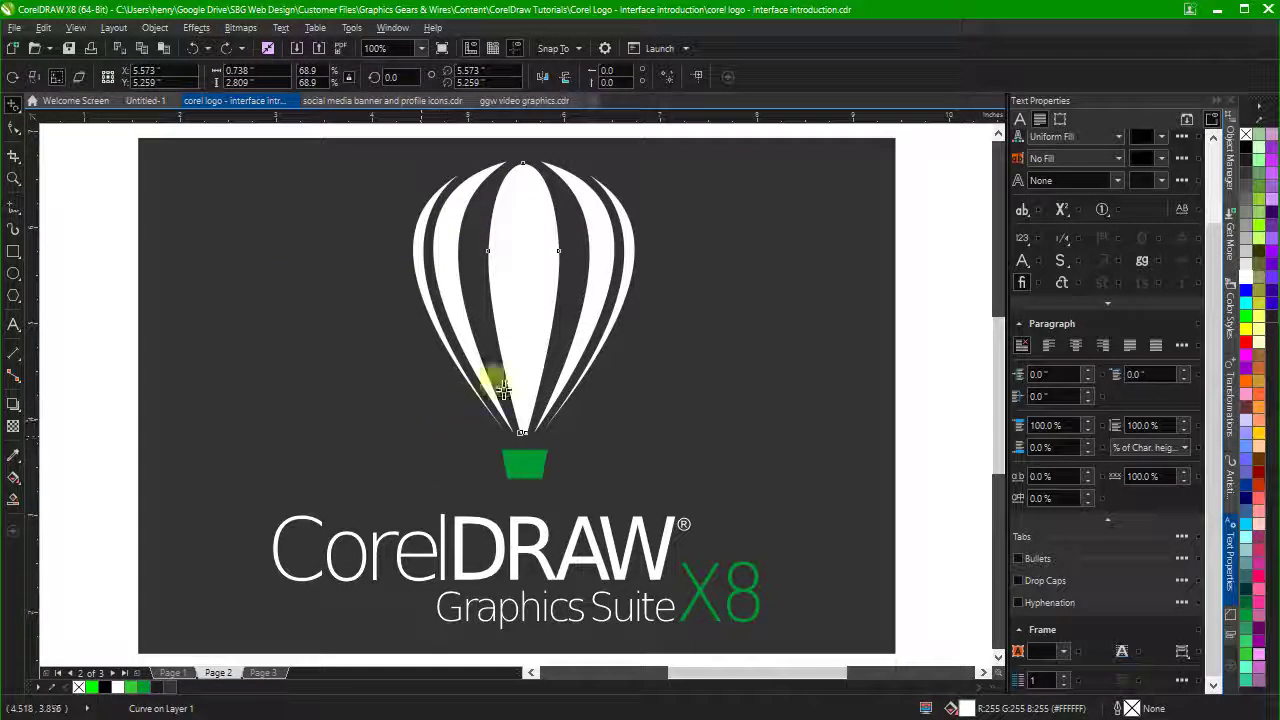
left_click_drag(502, 388, 713, 413)
key("ctrl+z")
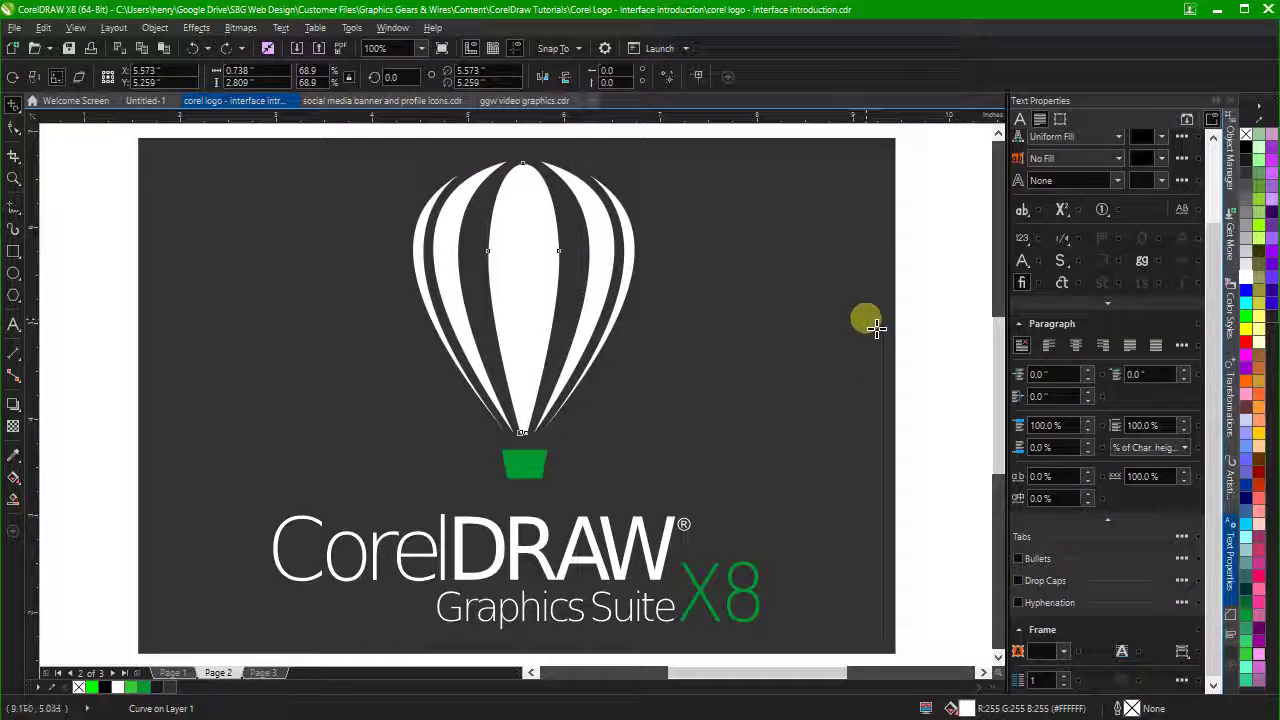
key("space")
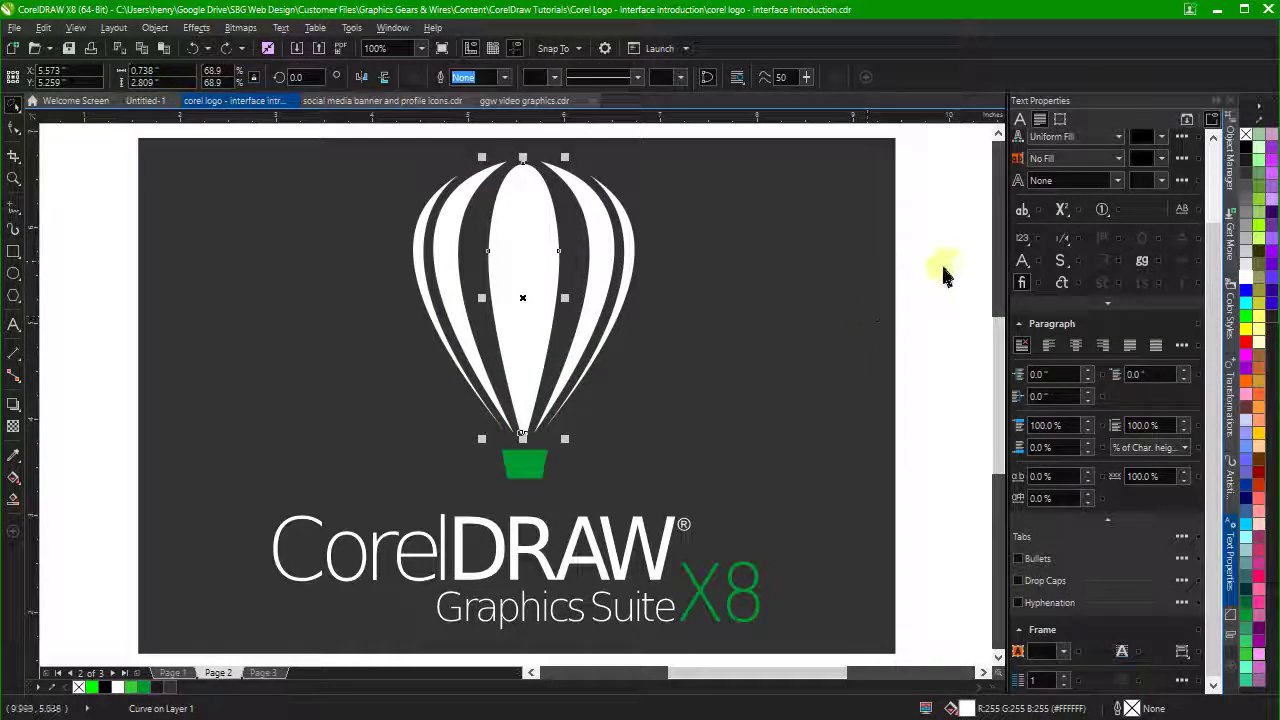
left_click(14, 324)
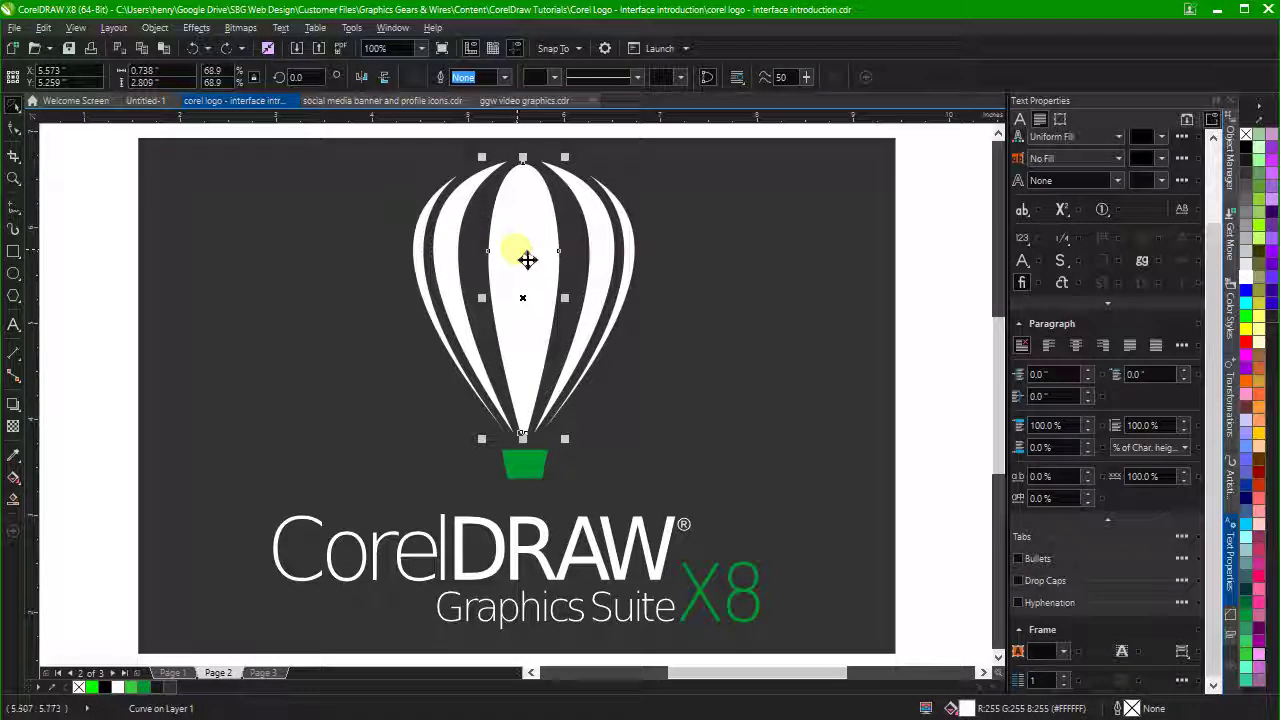
left_click(205, 243)
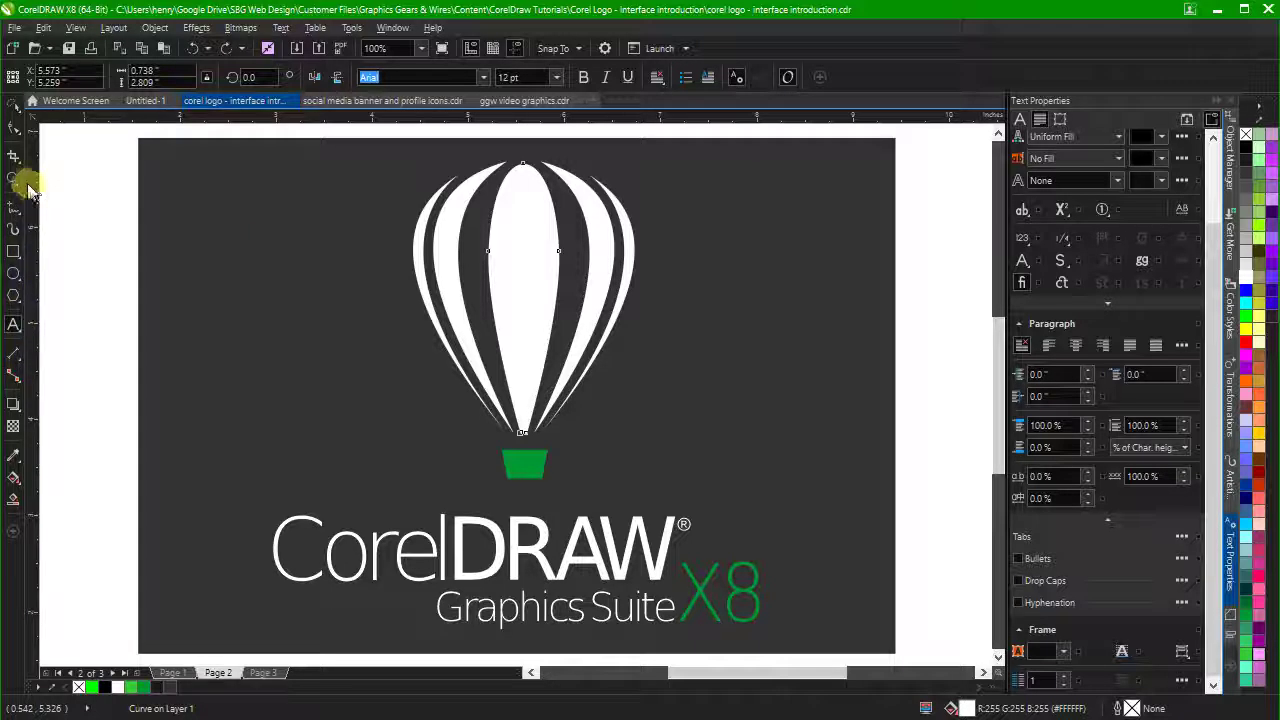
left_click(13, 251)
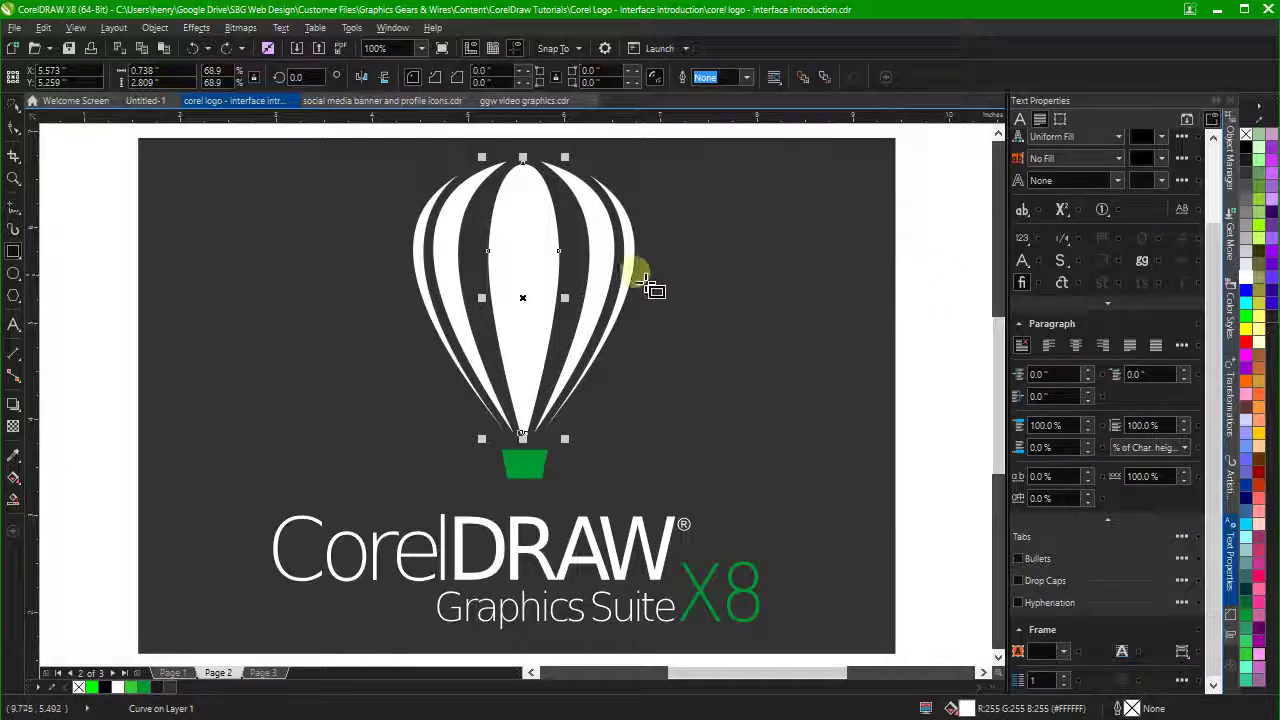
left_click(16, 105)
left_click(47, 112)
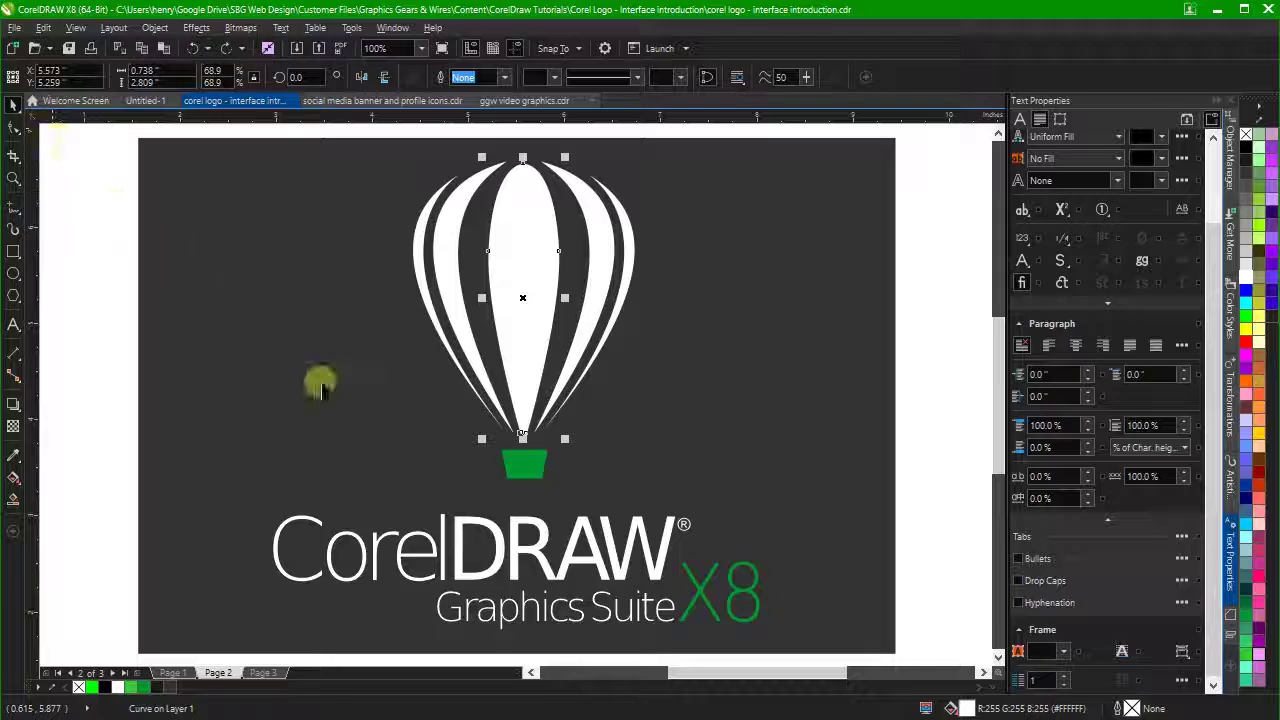
left_click(935, 385)
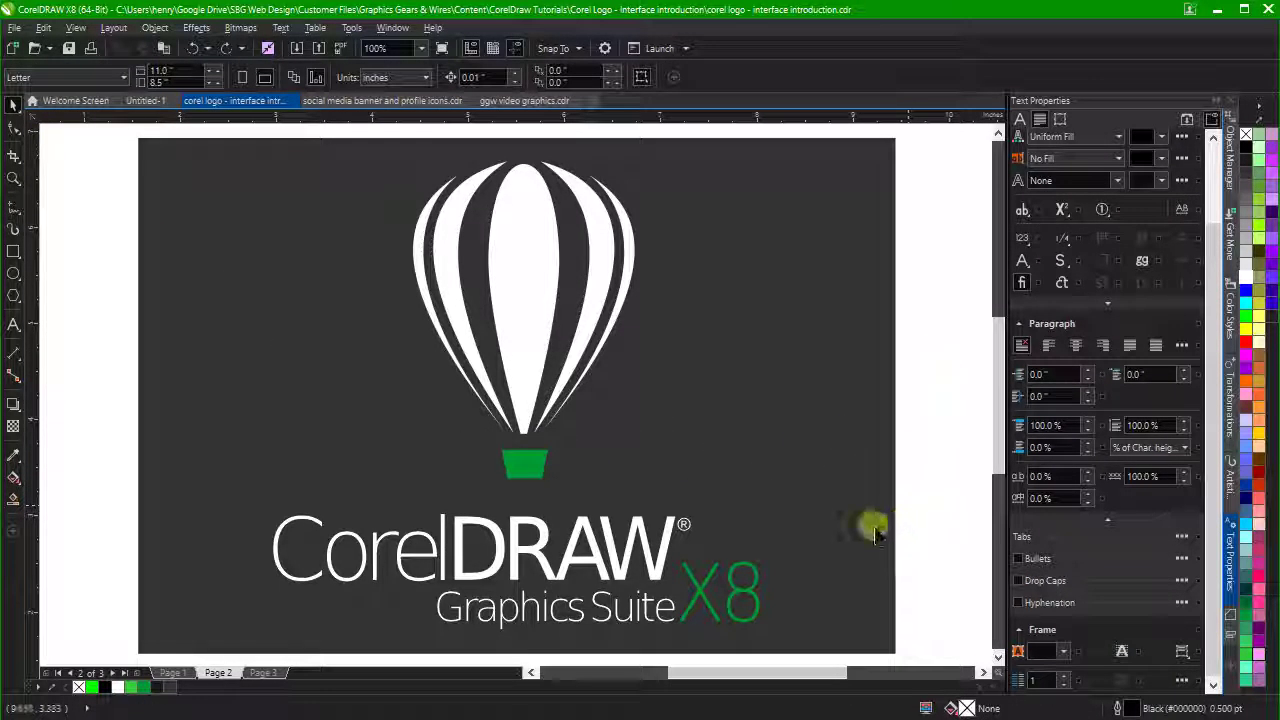